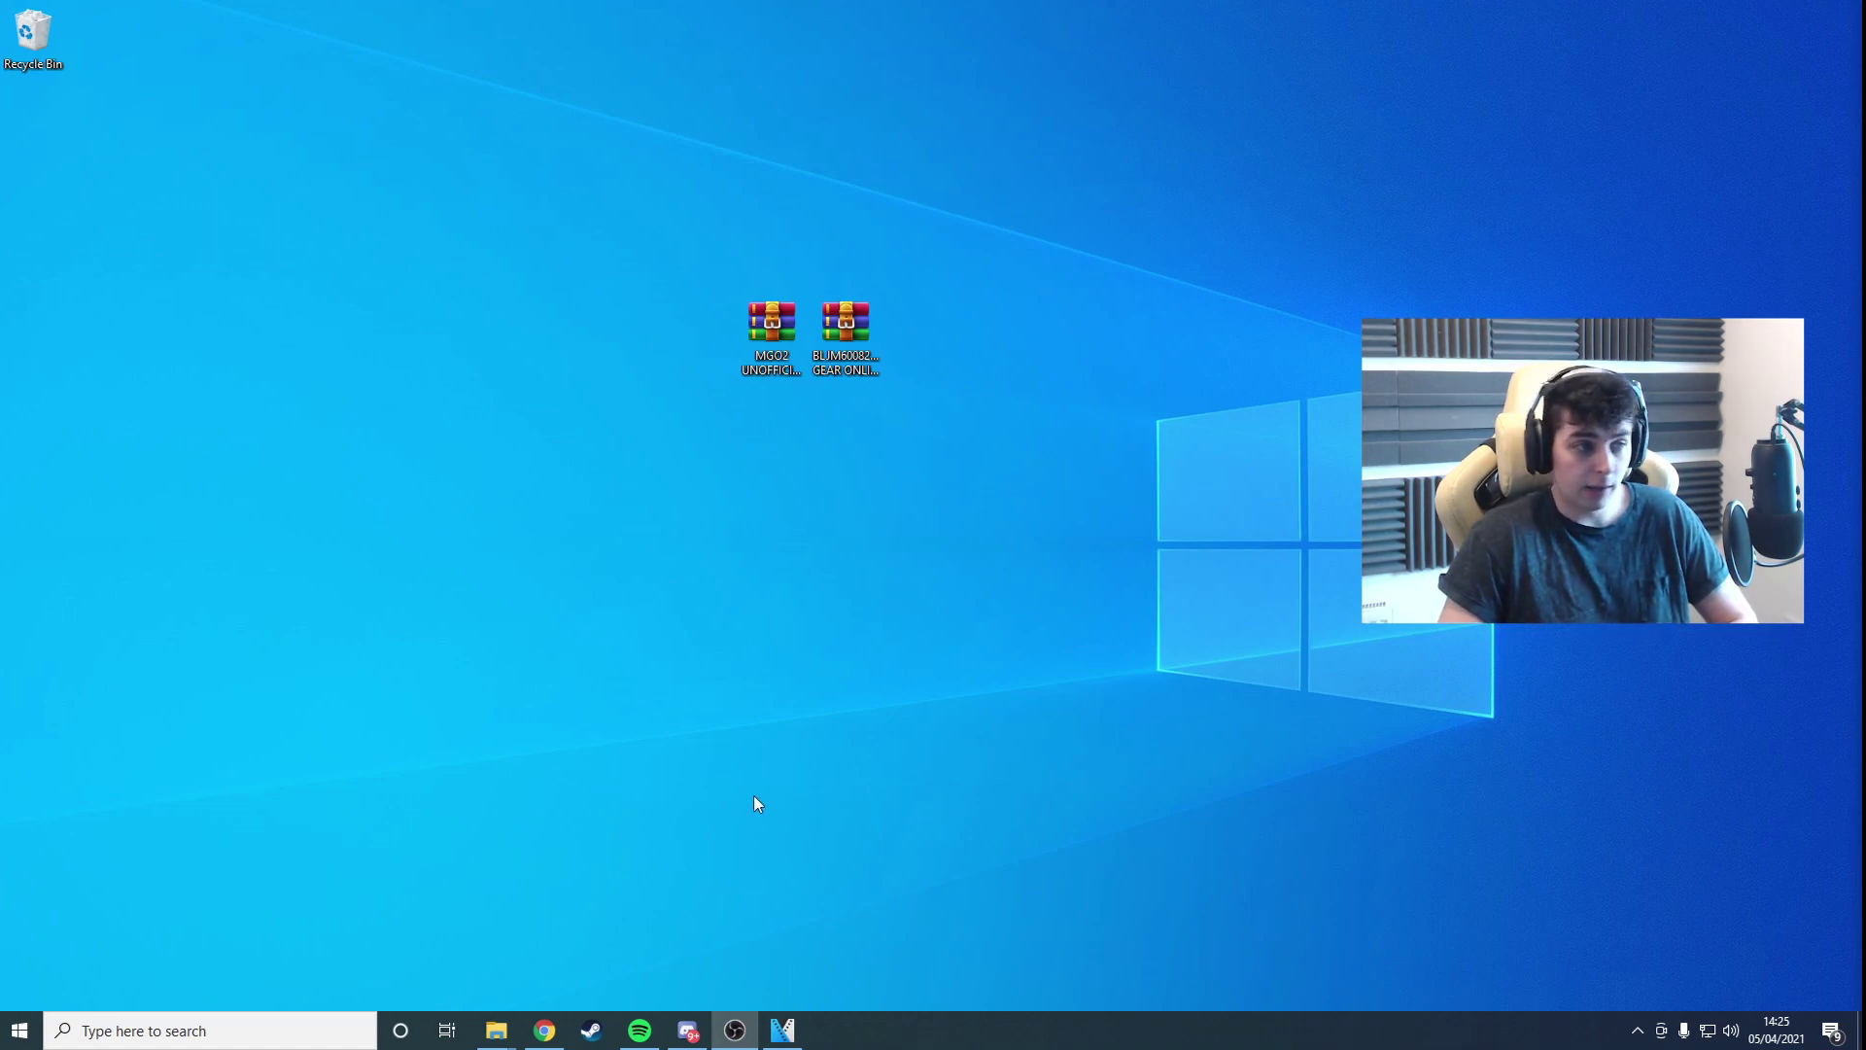
# Step: Bring Chrome forward and switch to the MGO2 PC Community tab with the registration page
pyautogui.click(544, 1031)
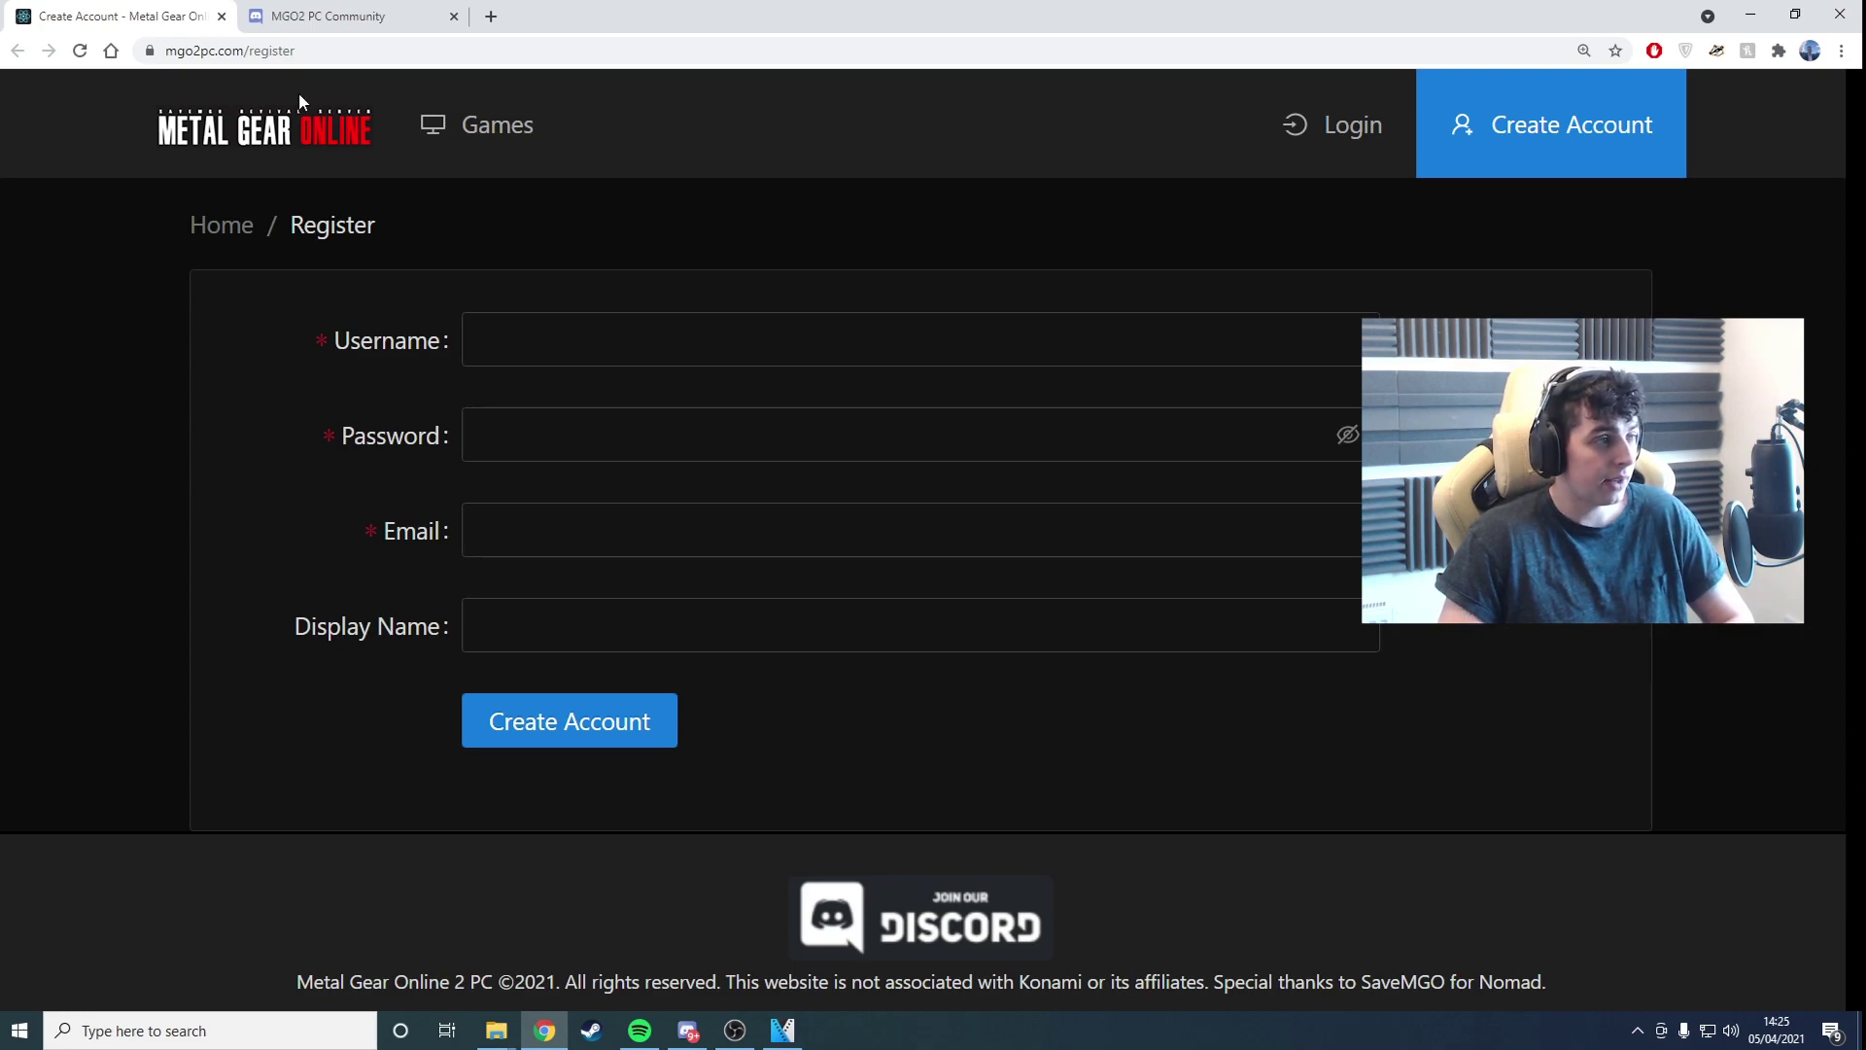
pyautogui.click(305, 20)
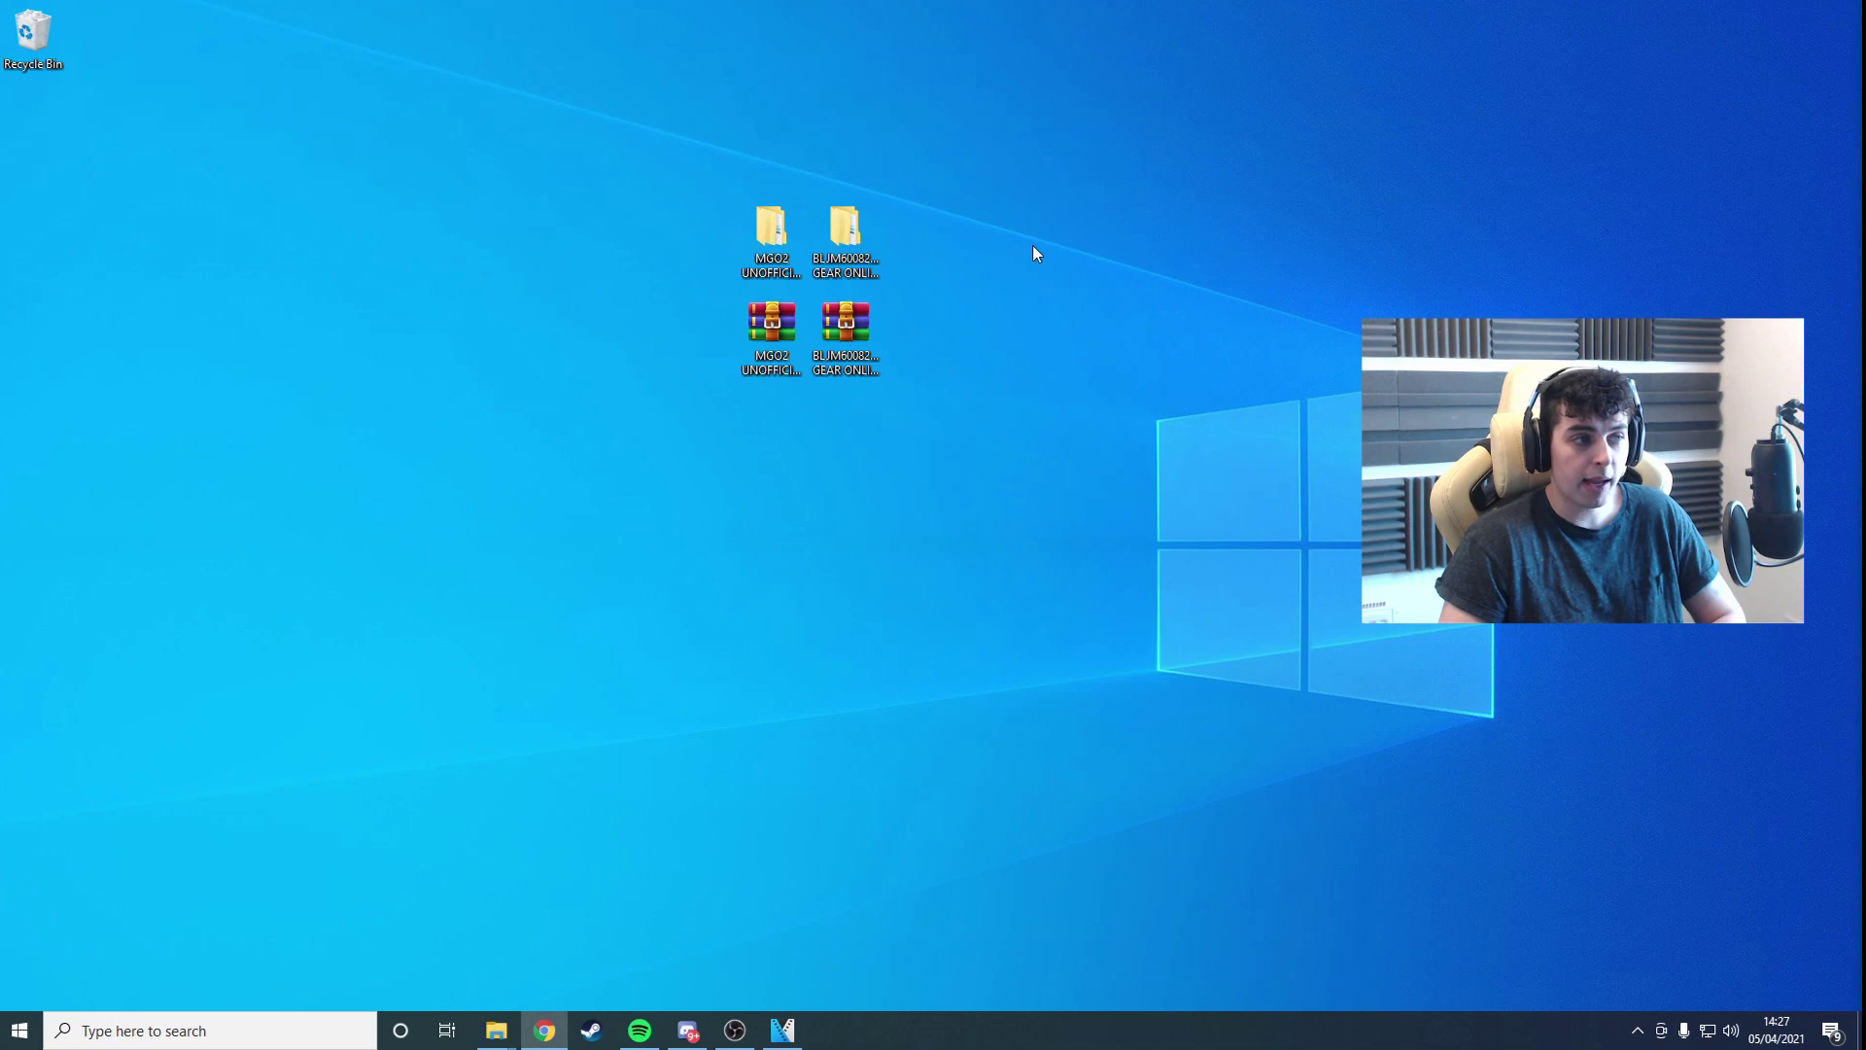
# Step: Move the BLJM60082 folder into MGO2 UNOFFICIAL PC and open that folder
pyautogui.moveTo(844, 231); pyautogui.dragTo(784, 239)
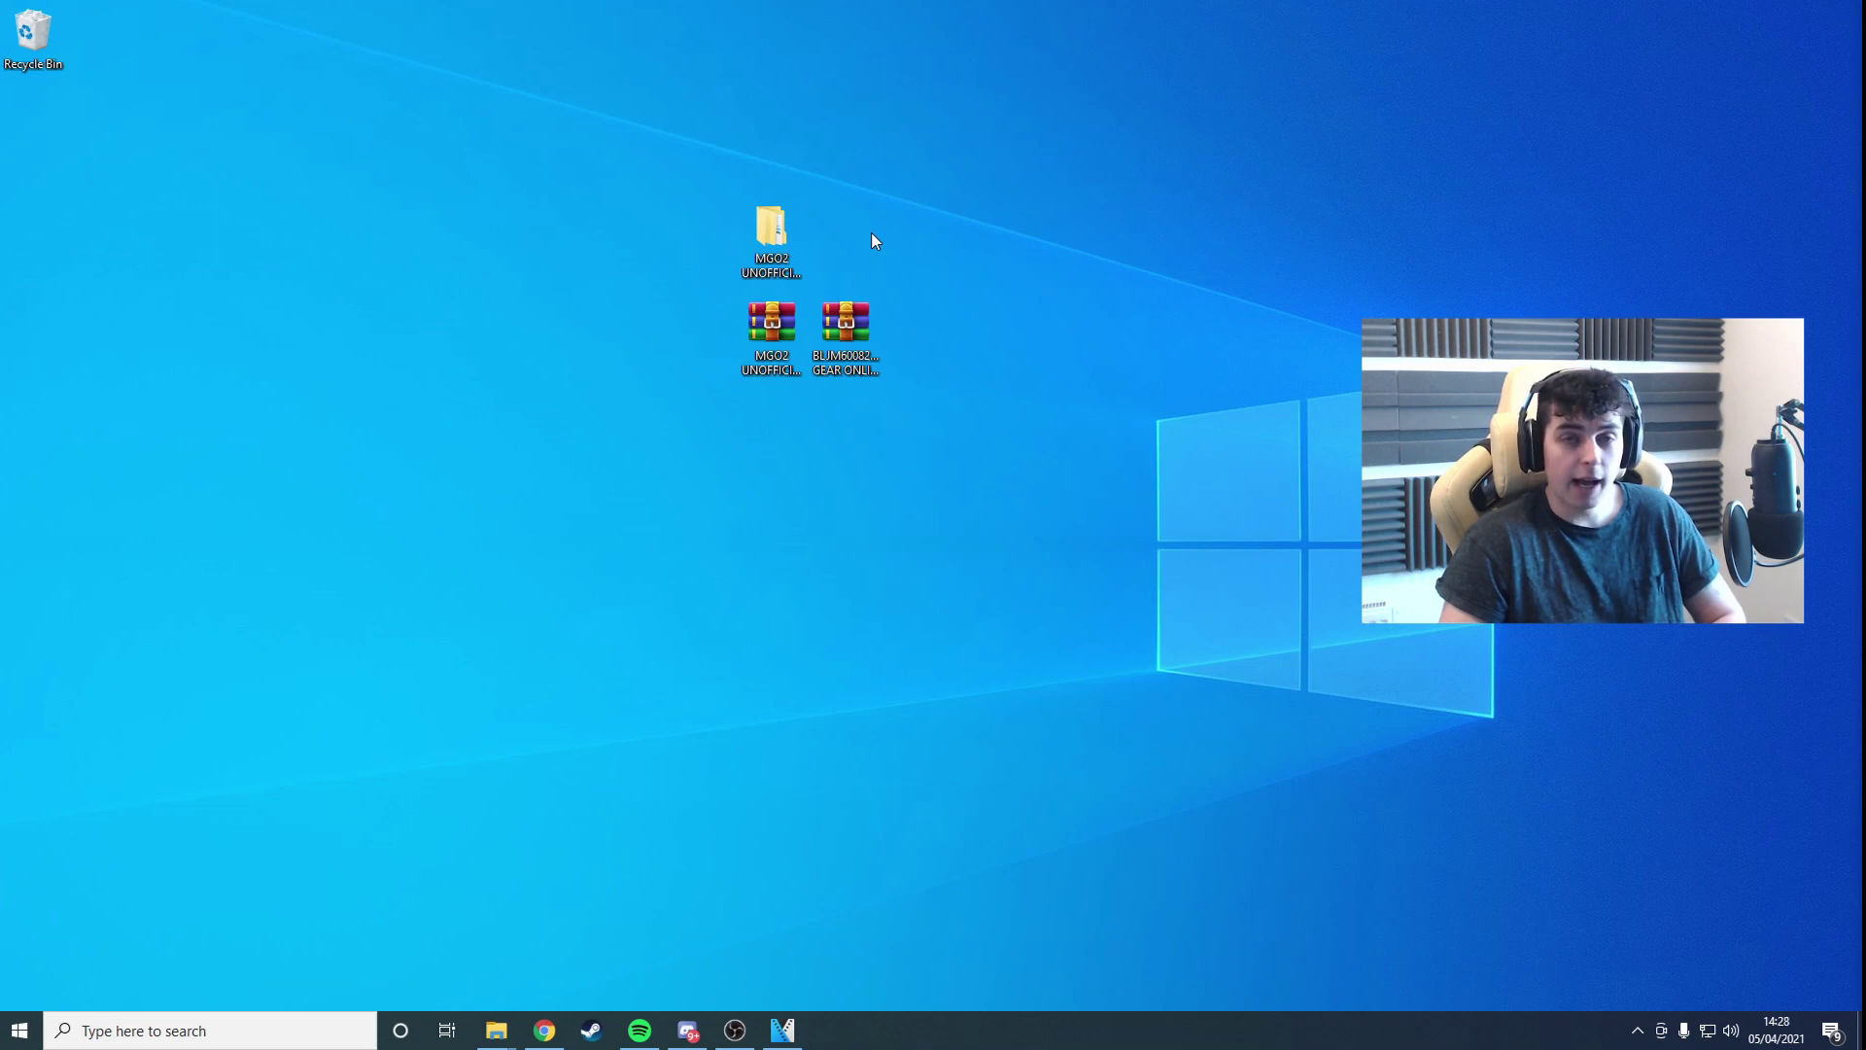
pyautogui.click(773, 234)
pyautogui.doubleClick(774, 236)
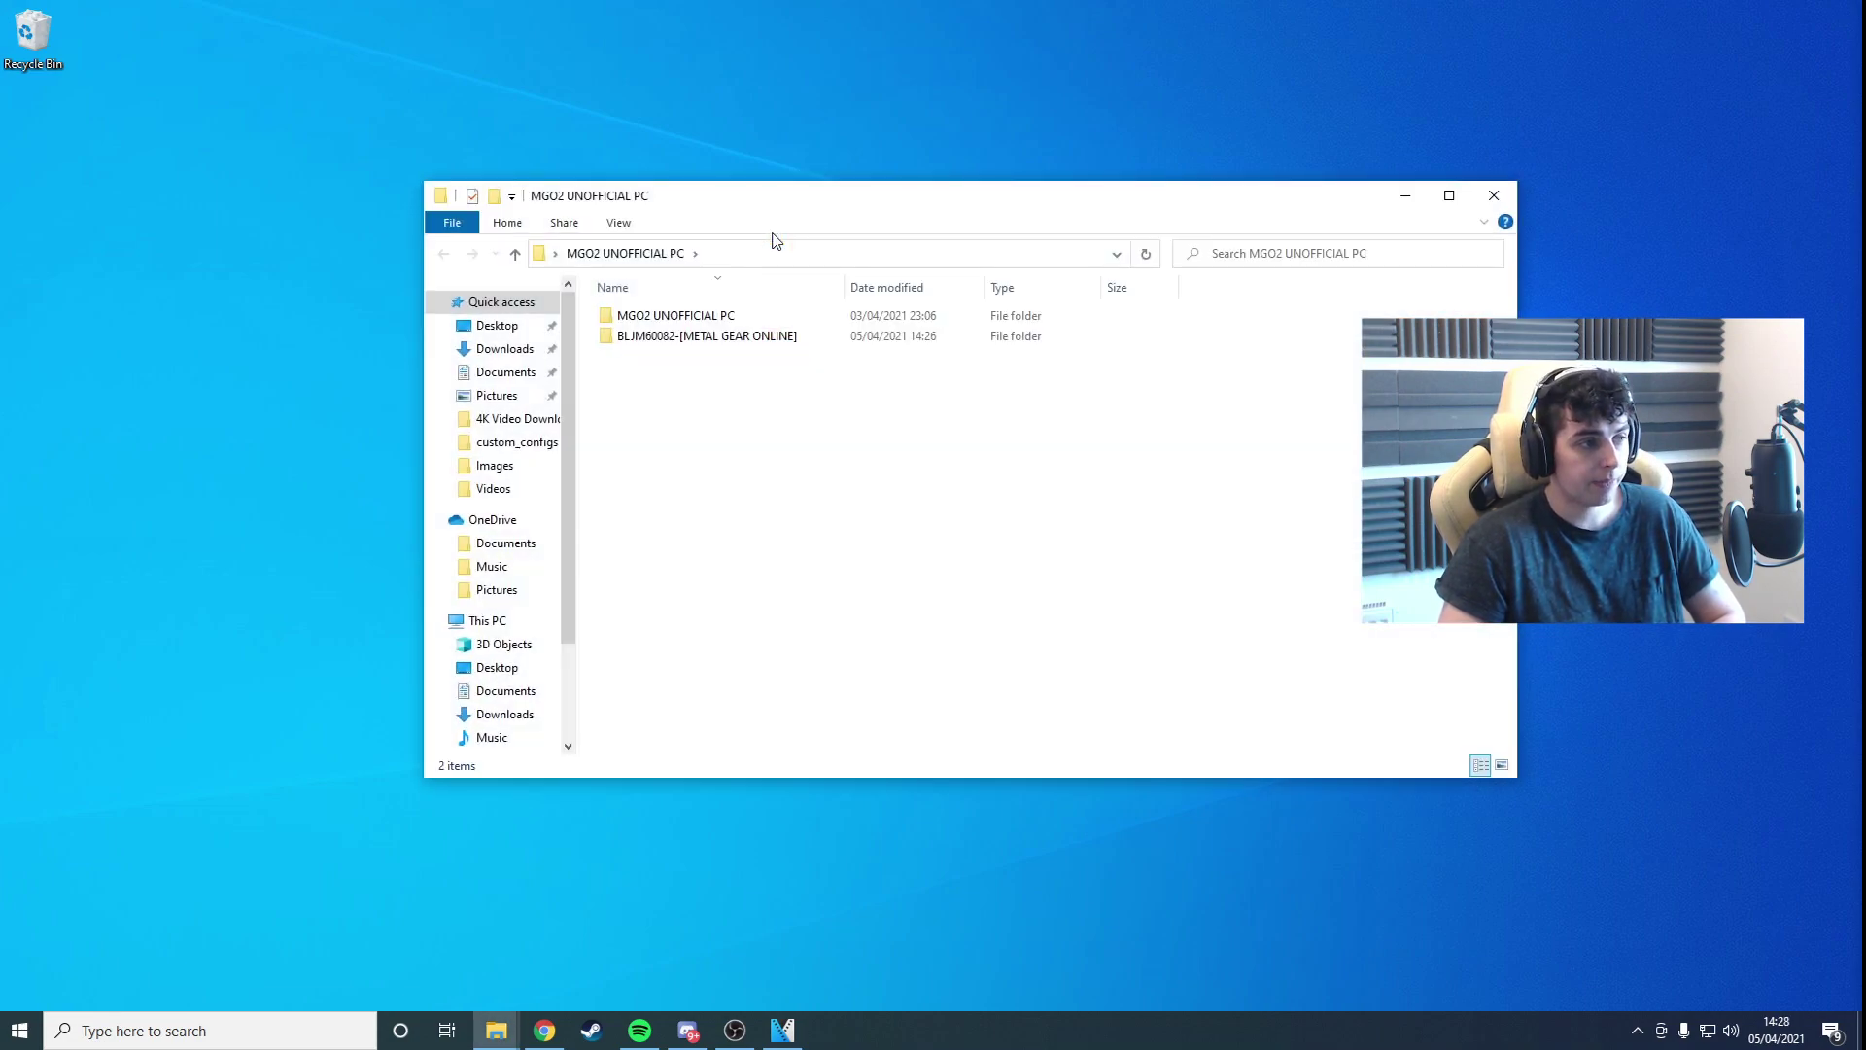
# Step: Go into the inner MGO2 UNOFFICIAL PC > RPCS3 EMU folder and run rpcs3.exe
pyautogui.doubleClick(720, 324)
pyautogui.click(708, 341)
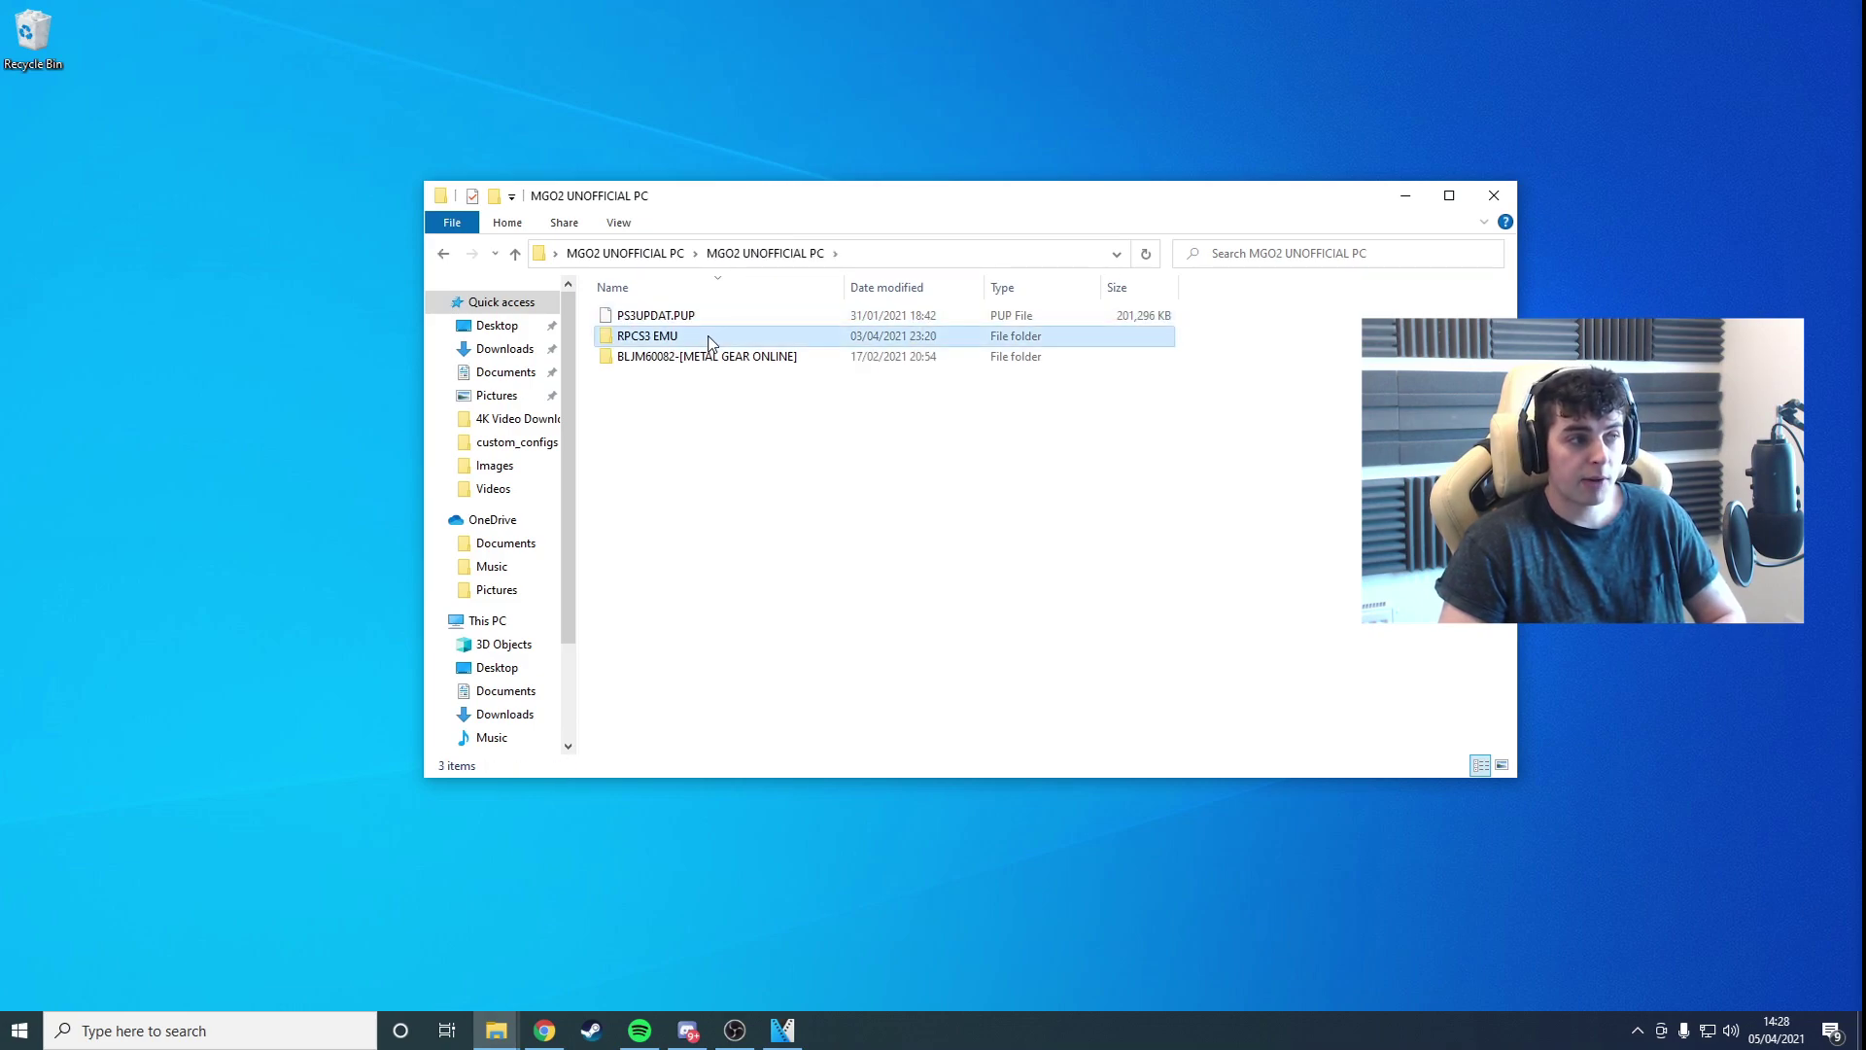
pyautogui.doubleClick(709, 341)
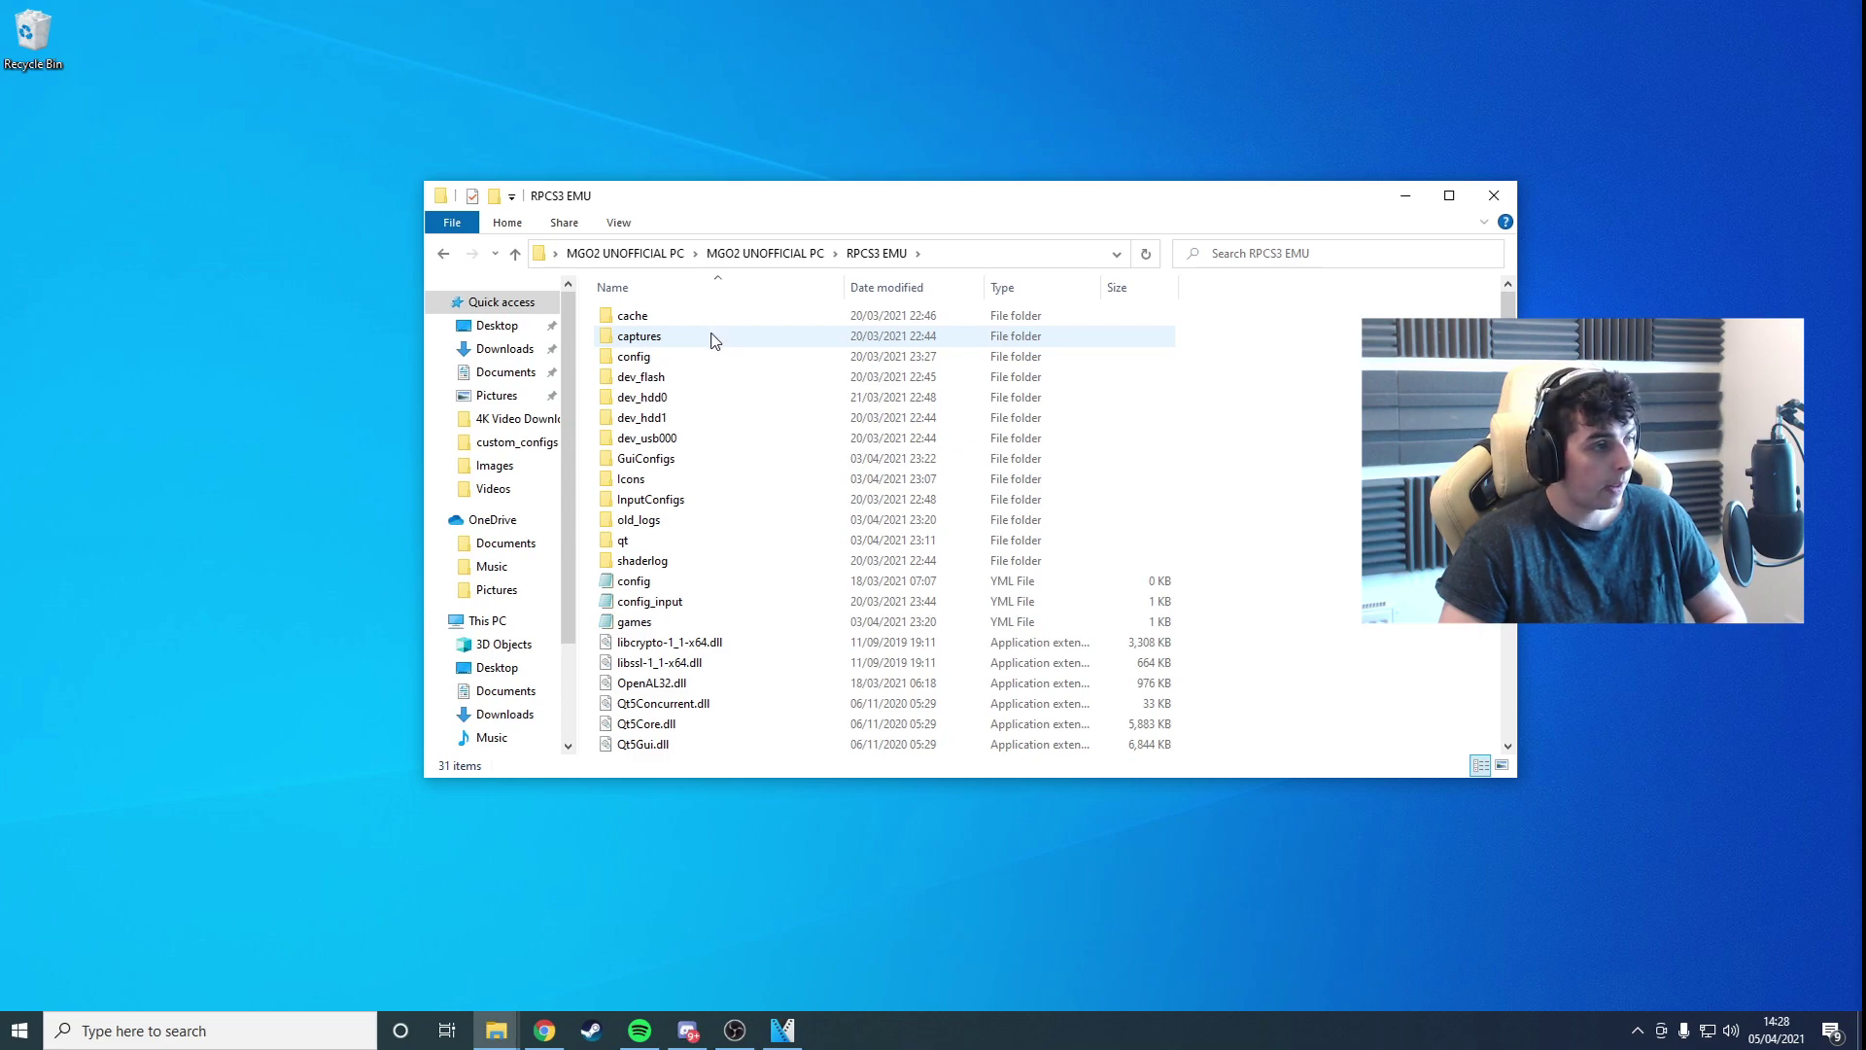
pyautogui.scroll(-3, 714, 350)
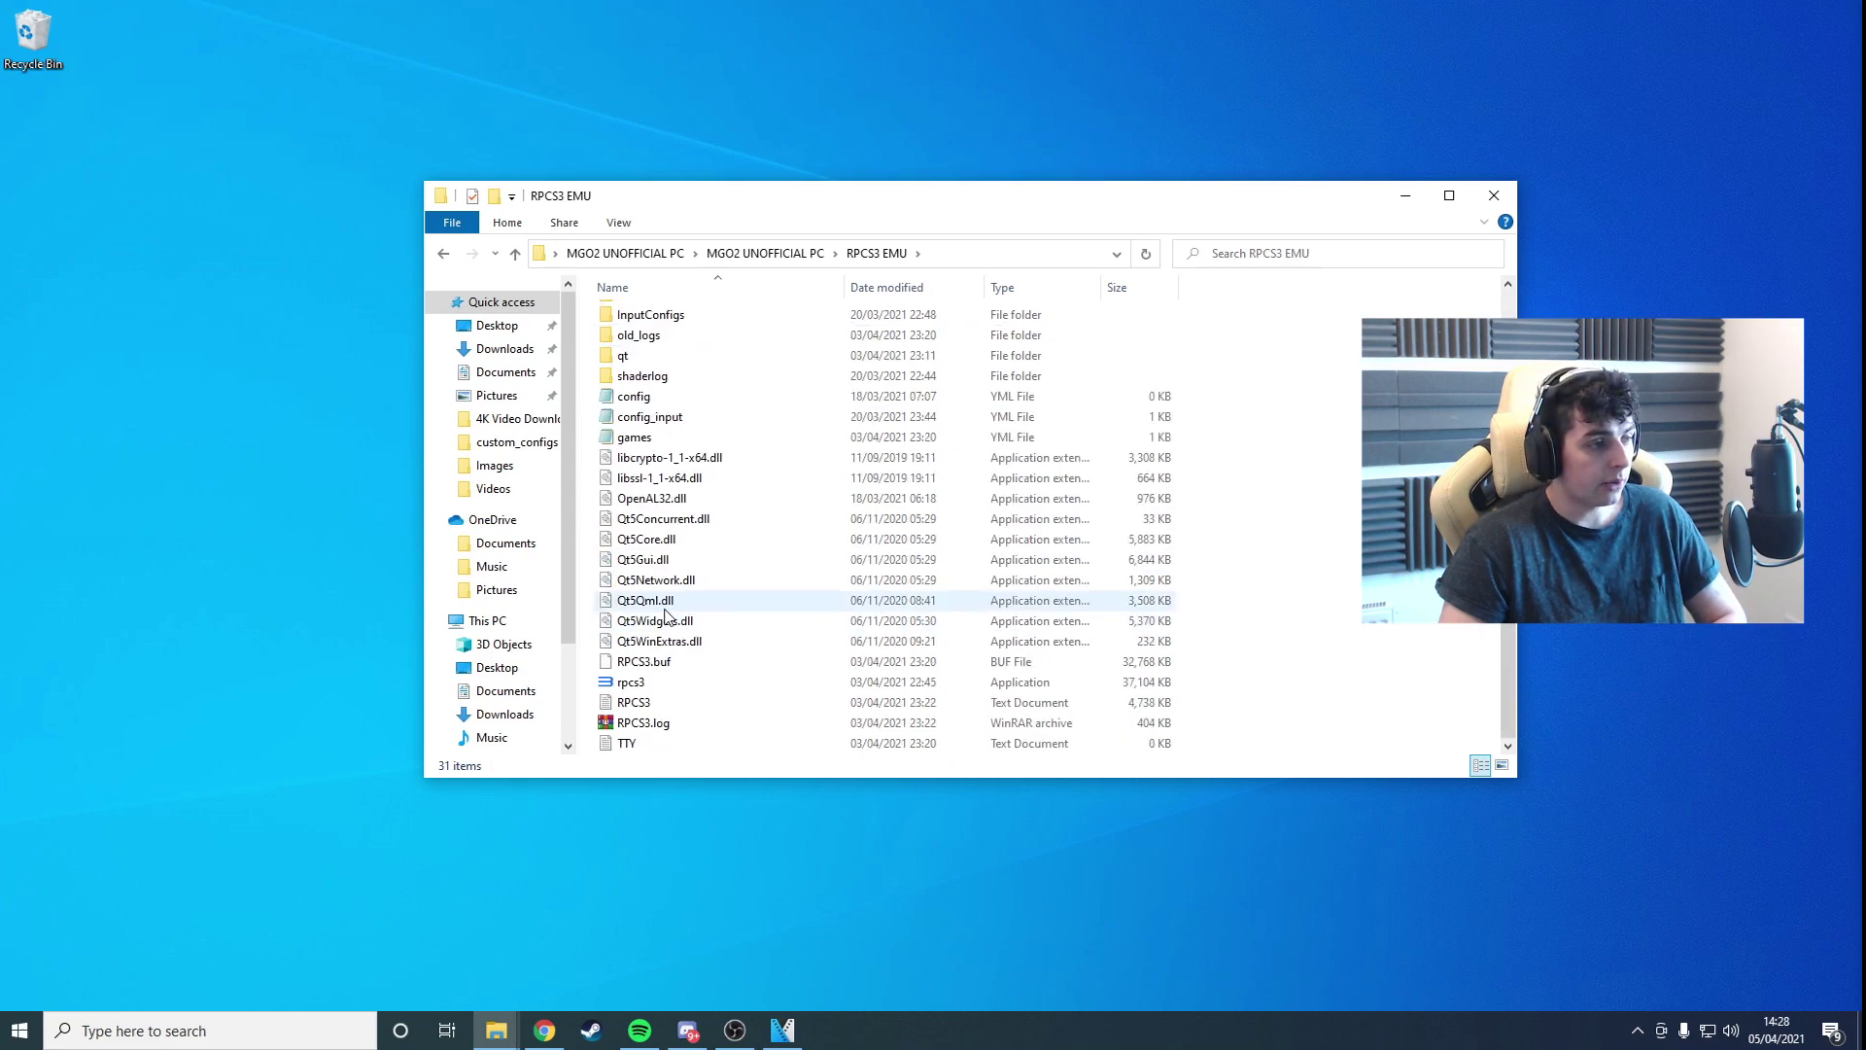
pyautogui.click(670, 682)
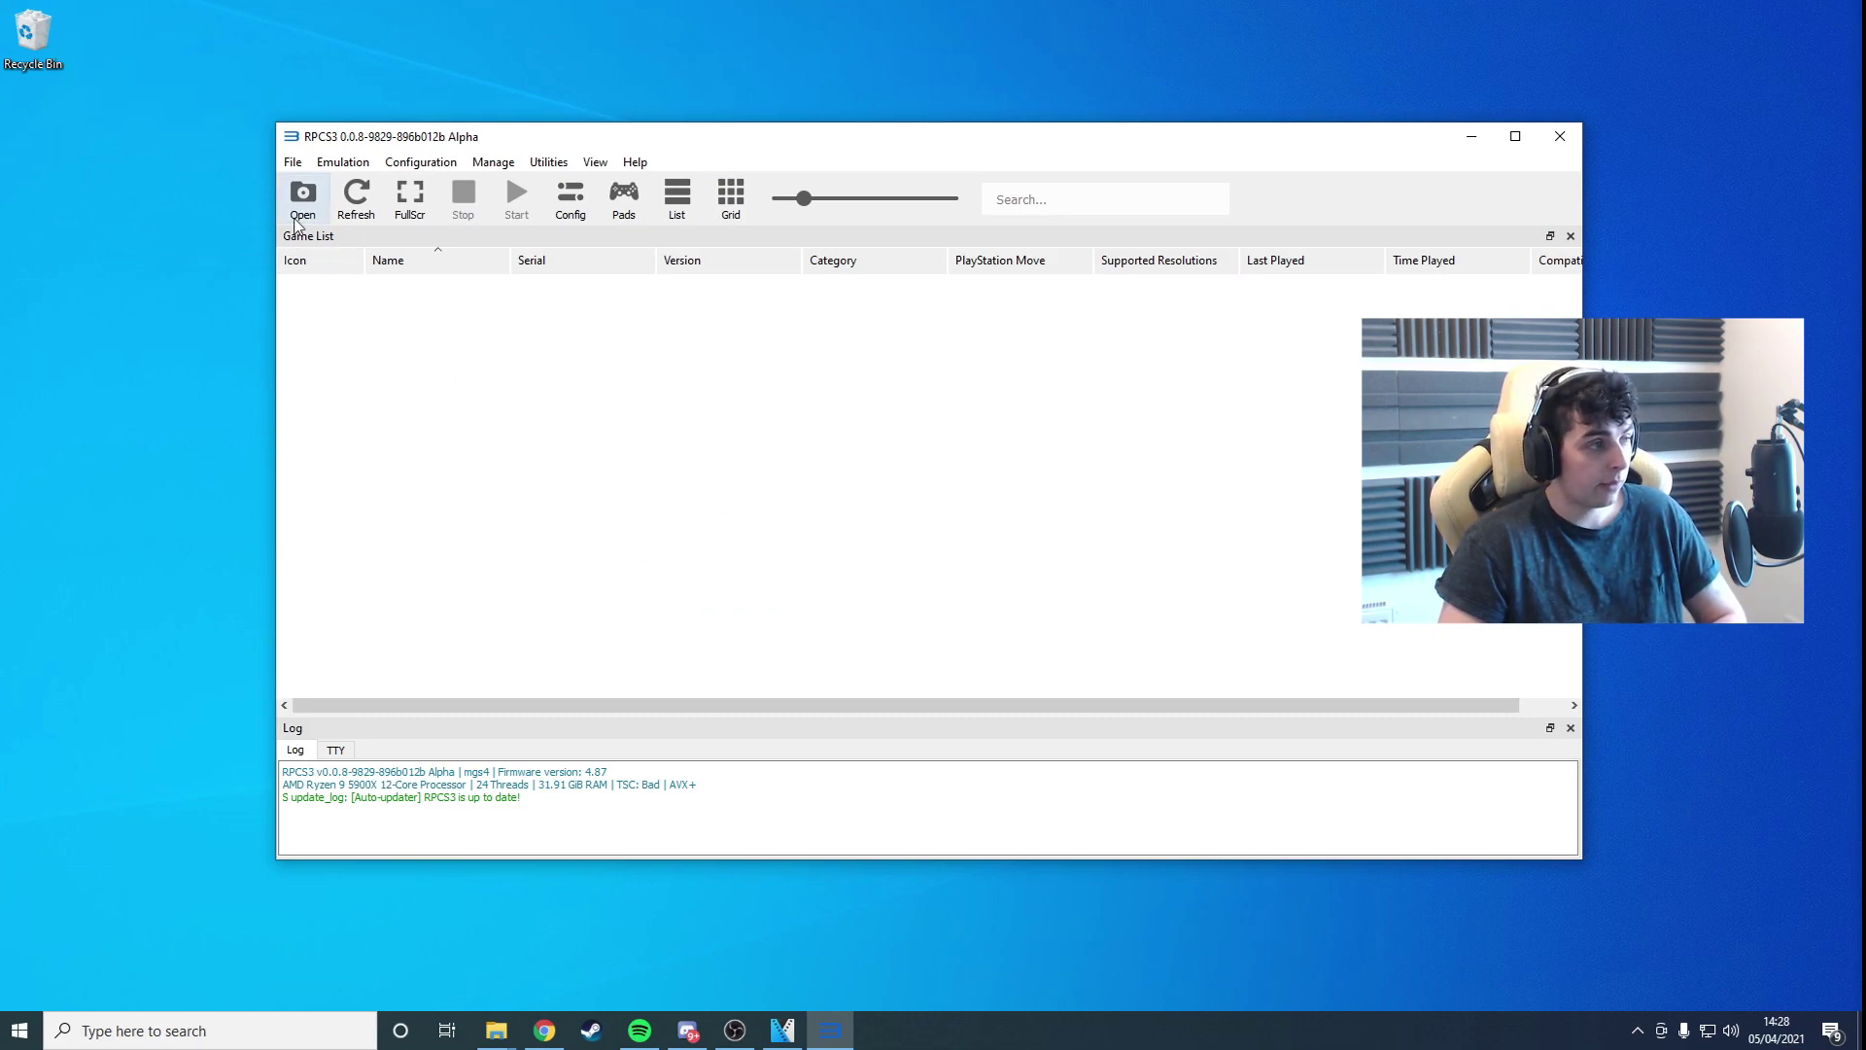
# Step: Install firmware 4.87 from MGO2 UNOFFICIAL PC's PS3UPDAT.PUP and acknowledge the Success message
pyautogui.click(293, 161)
pyautogui.click(364, 316)
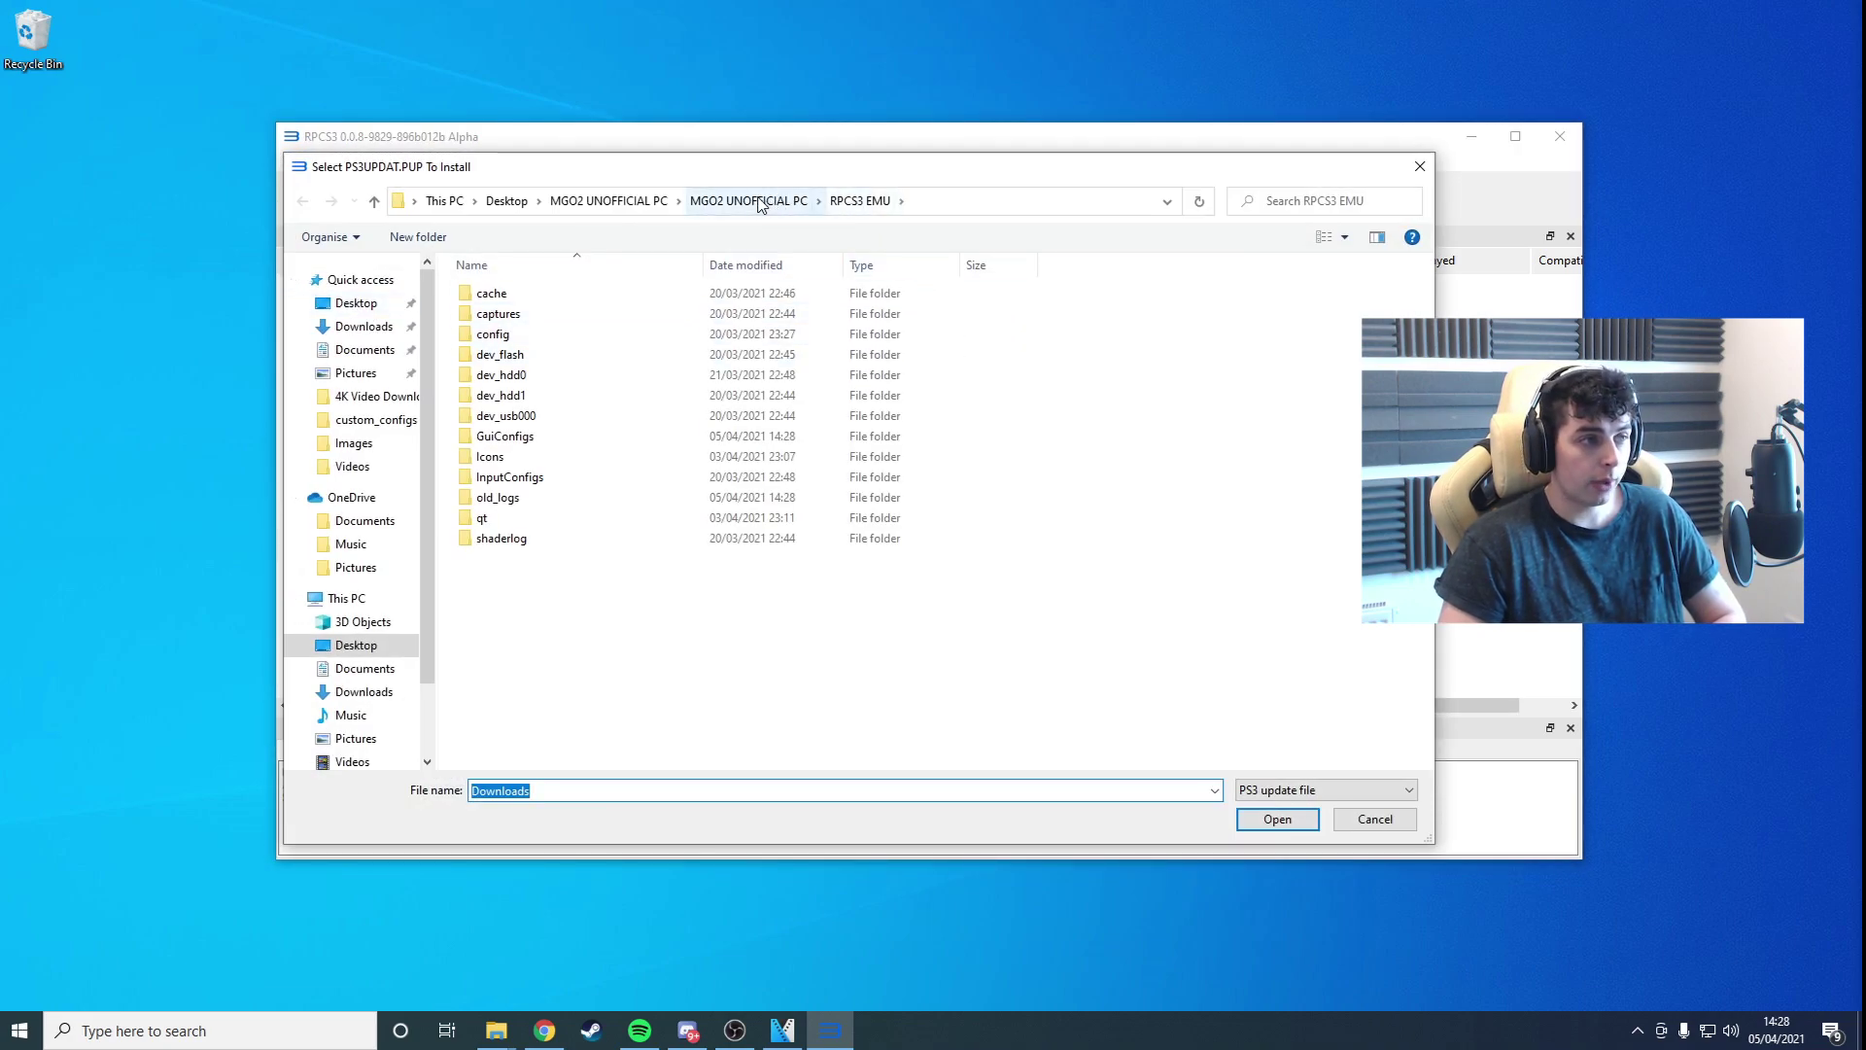
pyautogui.click(759, 202)
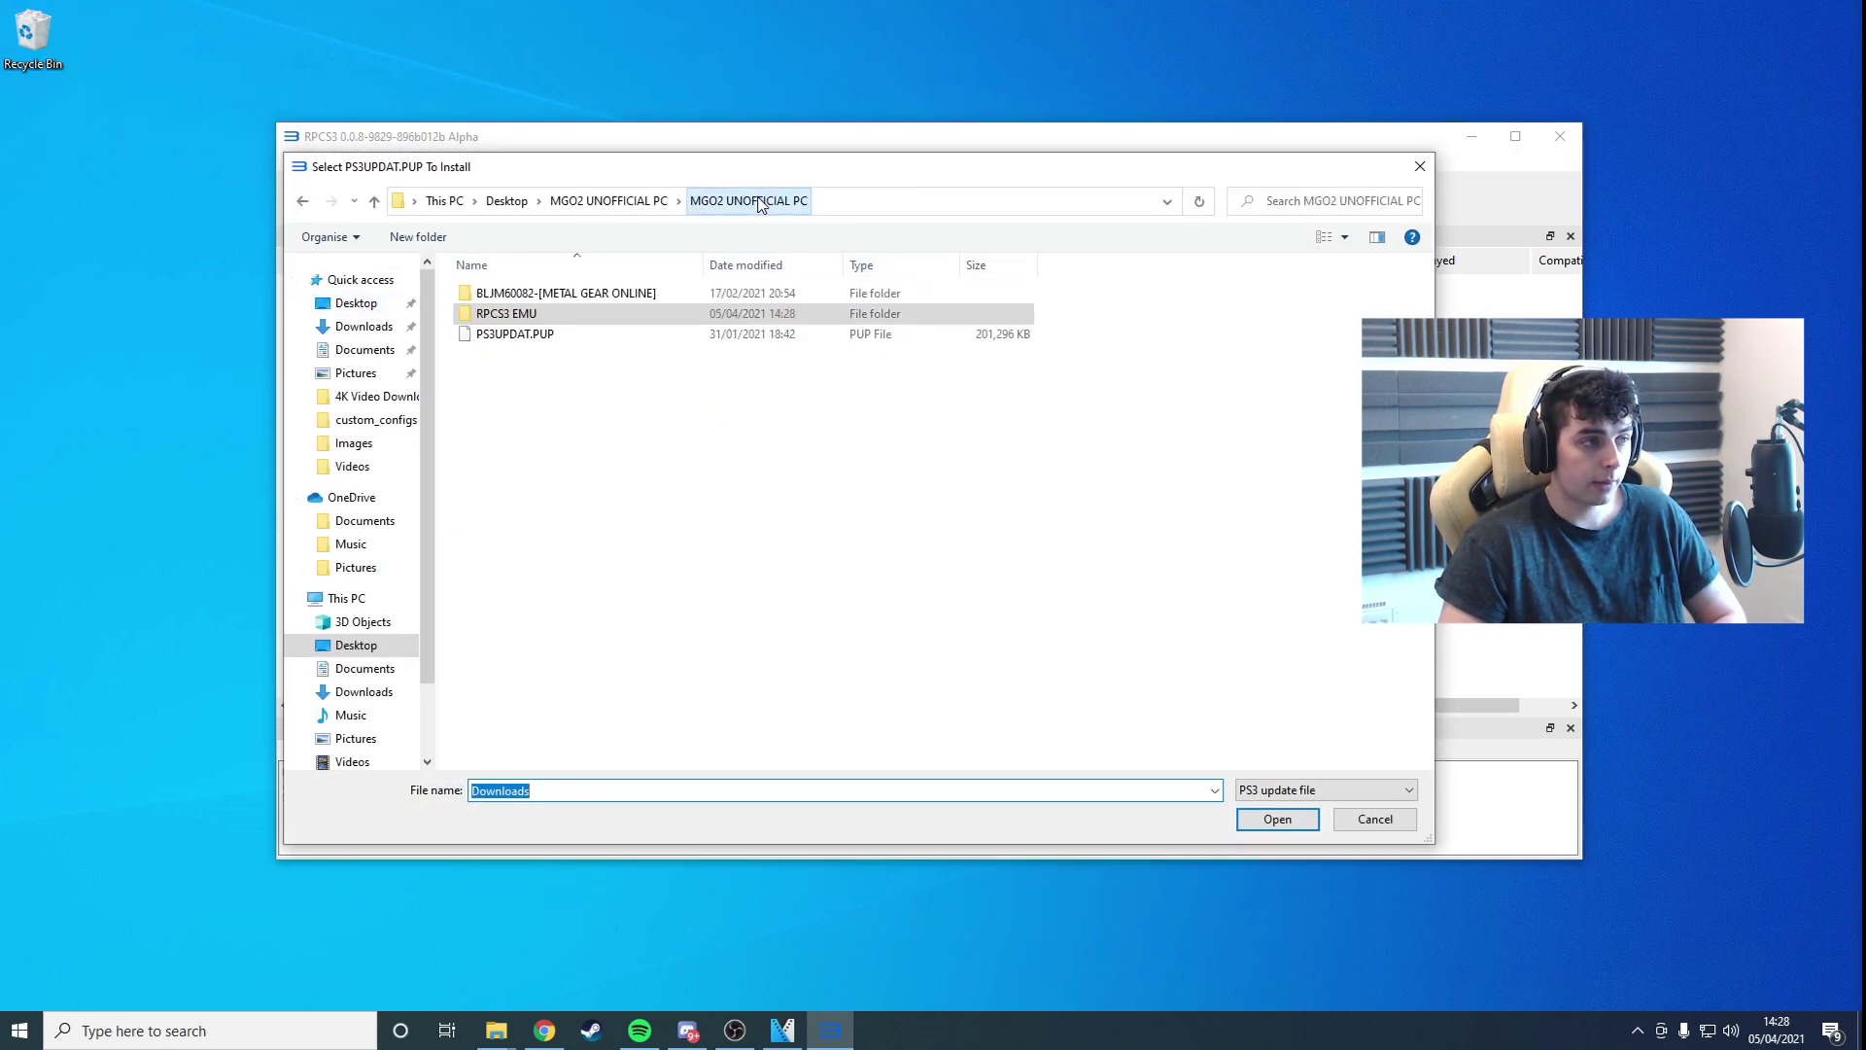
pyautogui.doubleClick(542, 336)
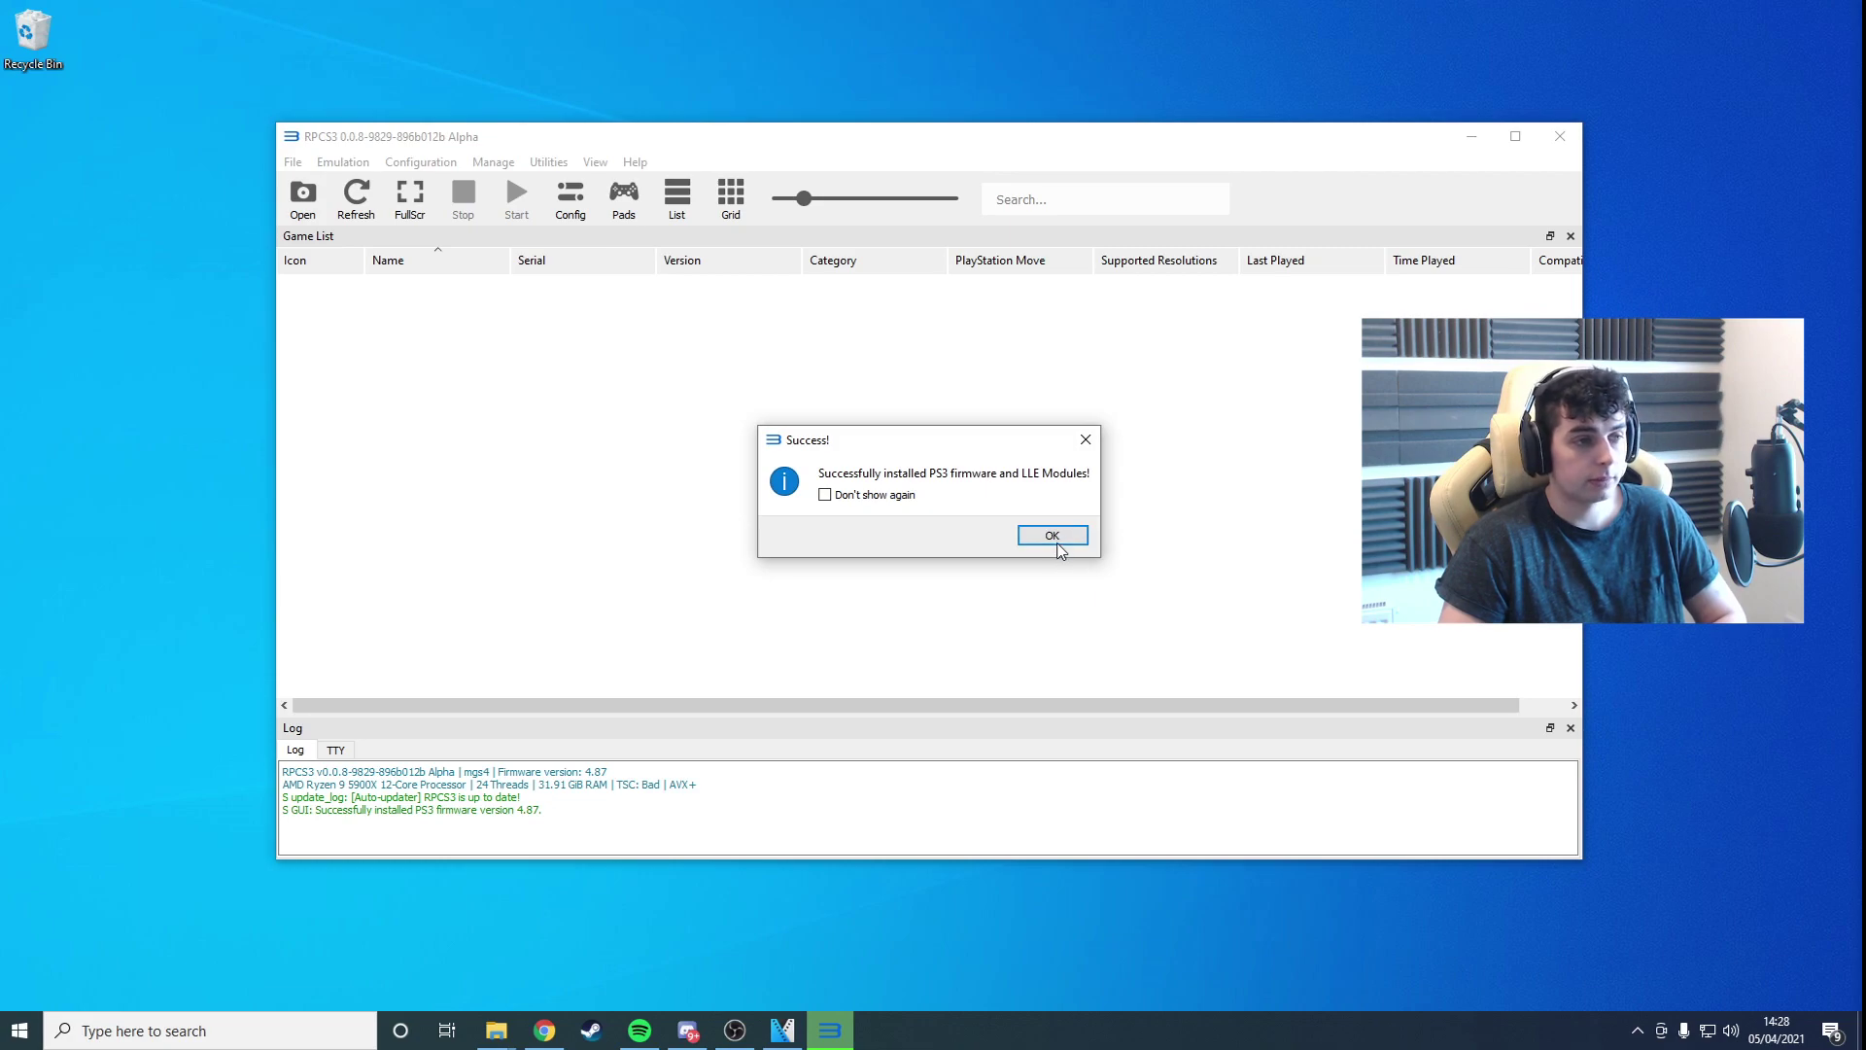
pyautogui.click(1056, 537)
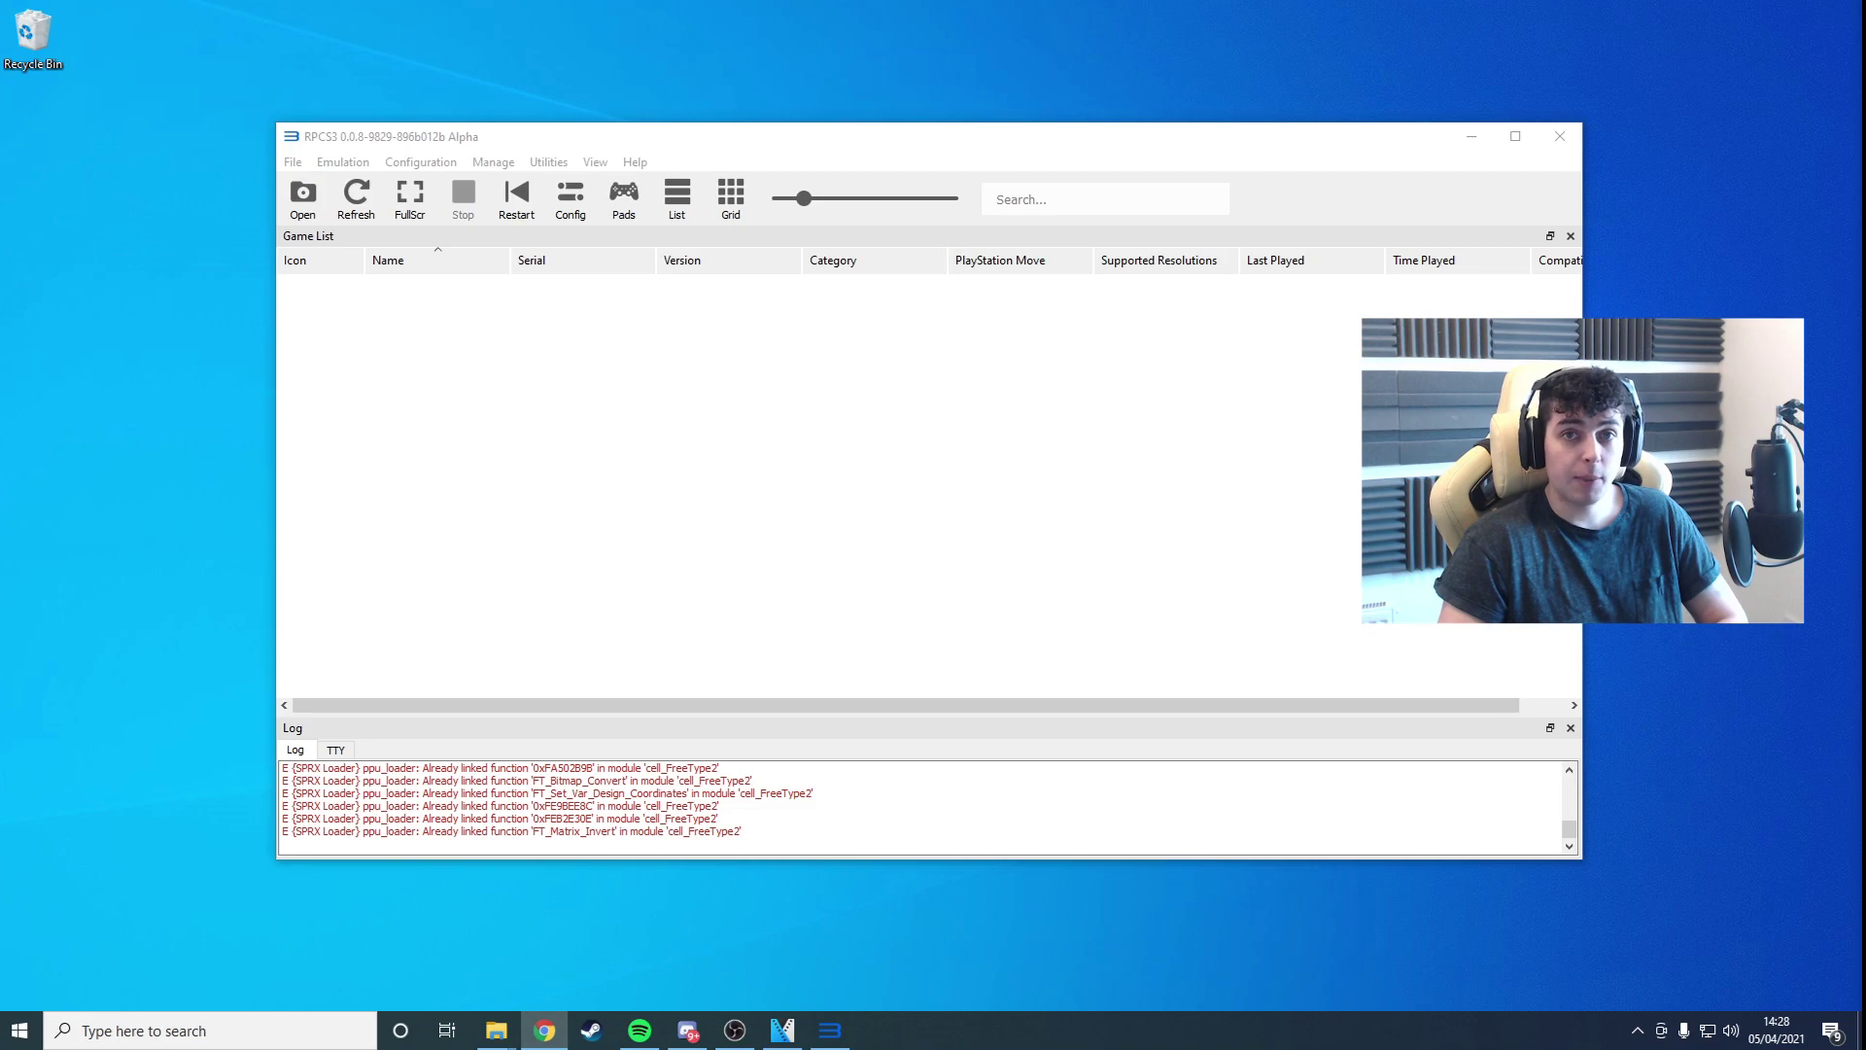
# Step: Add the BLJM60082-[METAL GEAR ONLINE] folder to the game list, then bring up Gamepad Settings
pyautogui.click(292, 162)
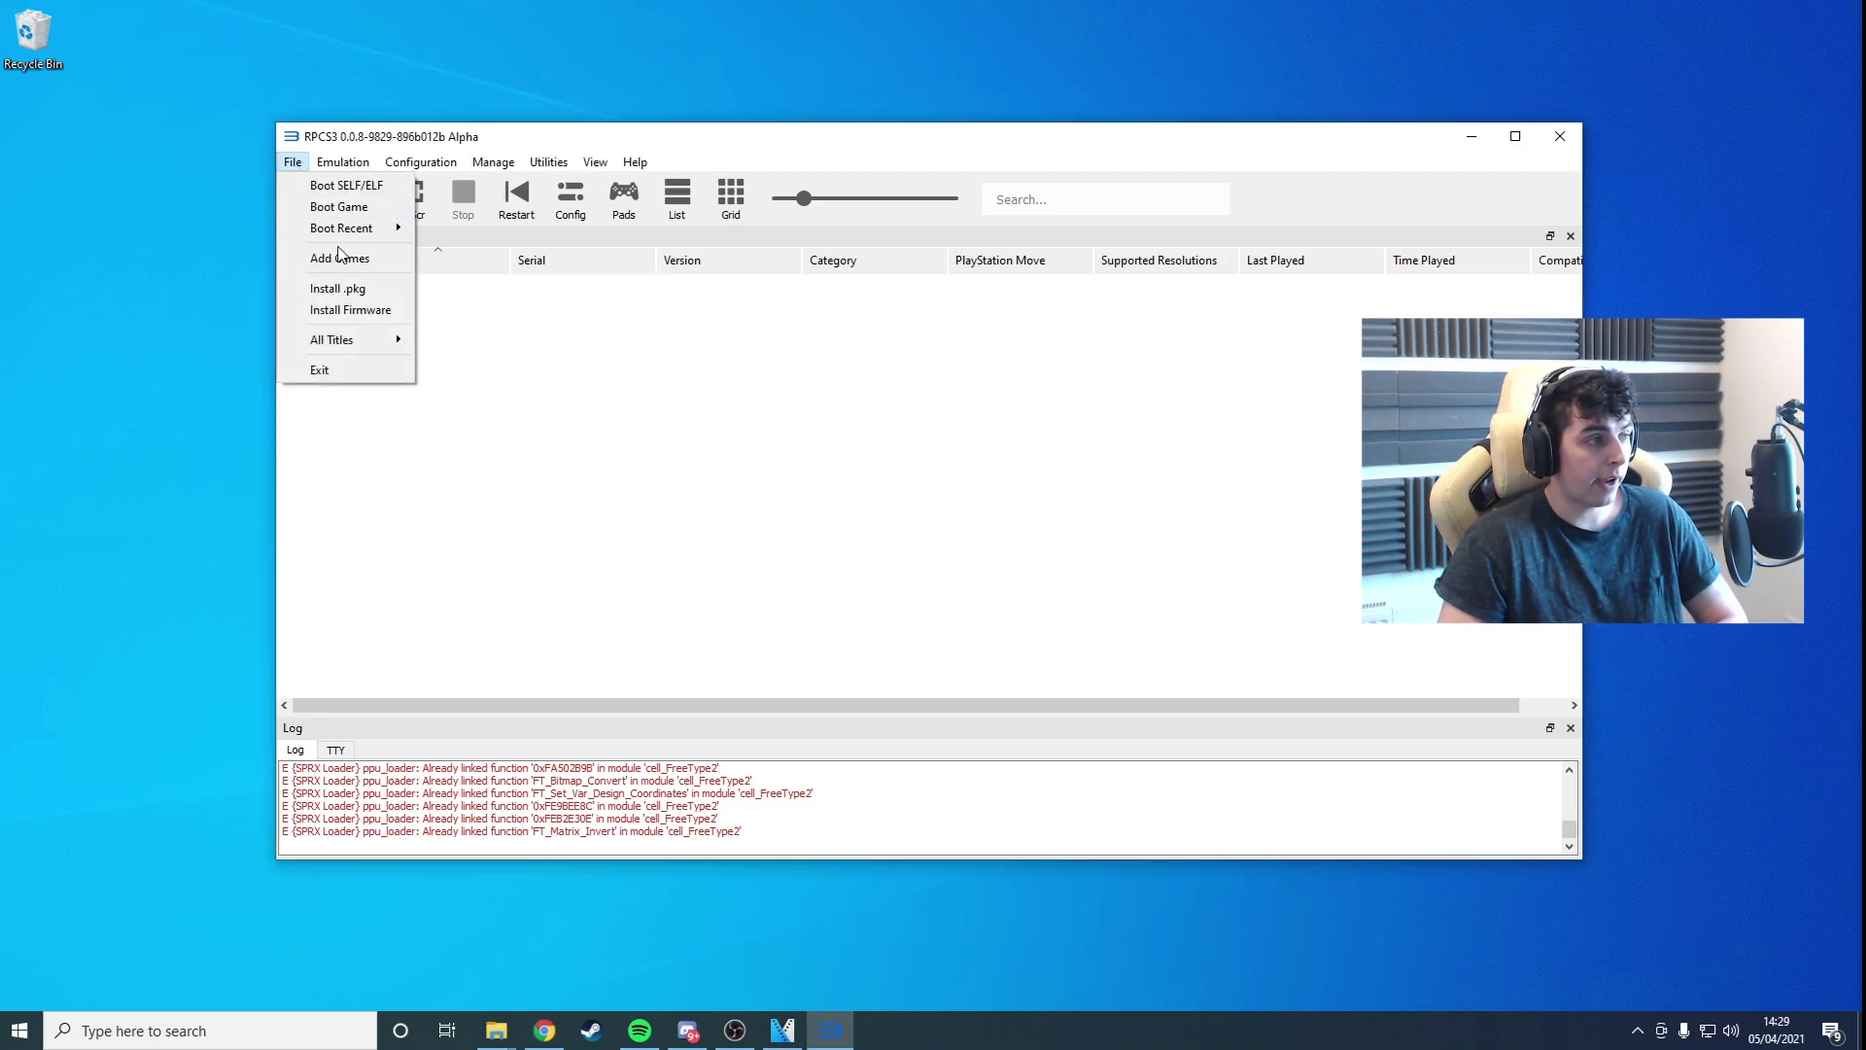
pyautogui.click(340, 257)
pyautogui.click(750, 201)
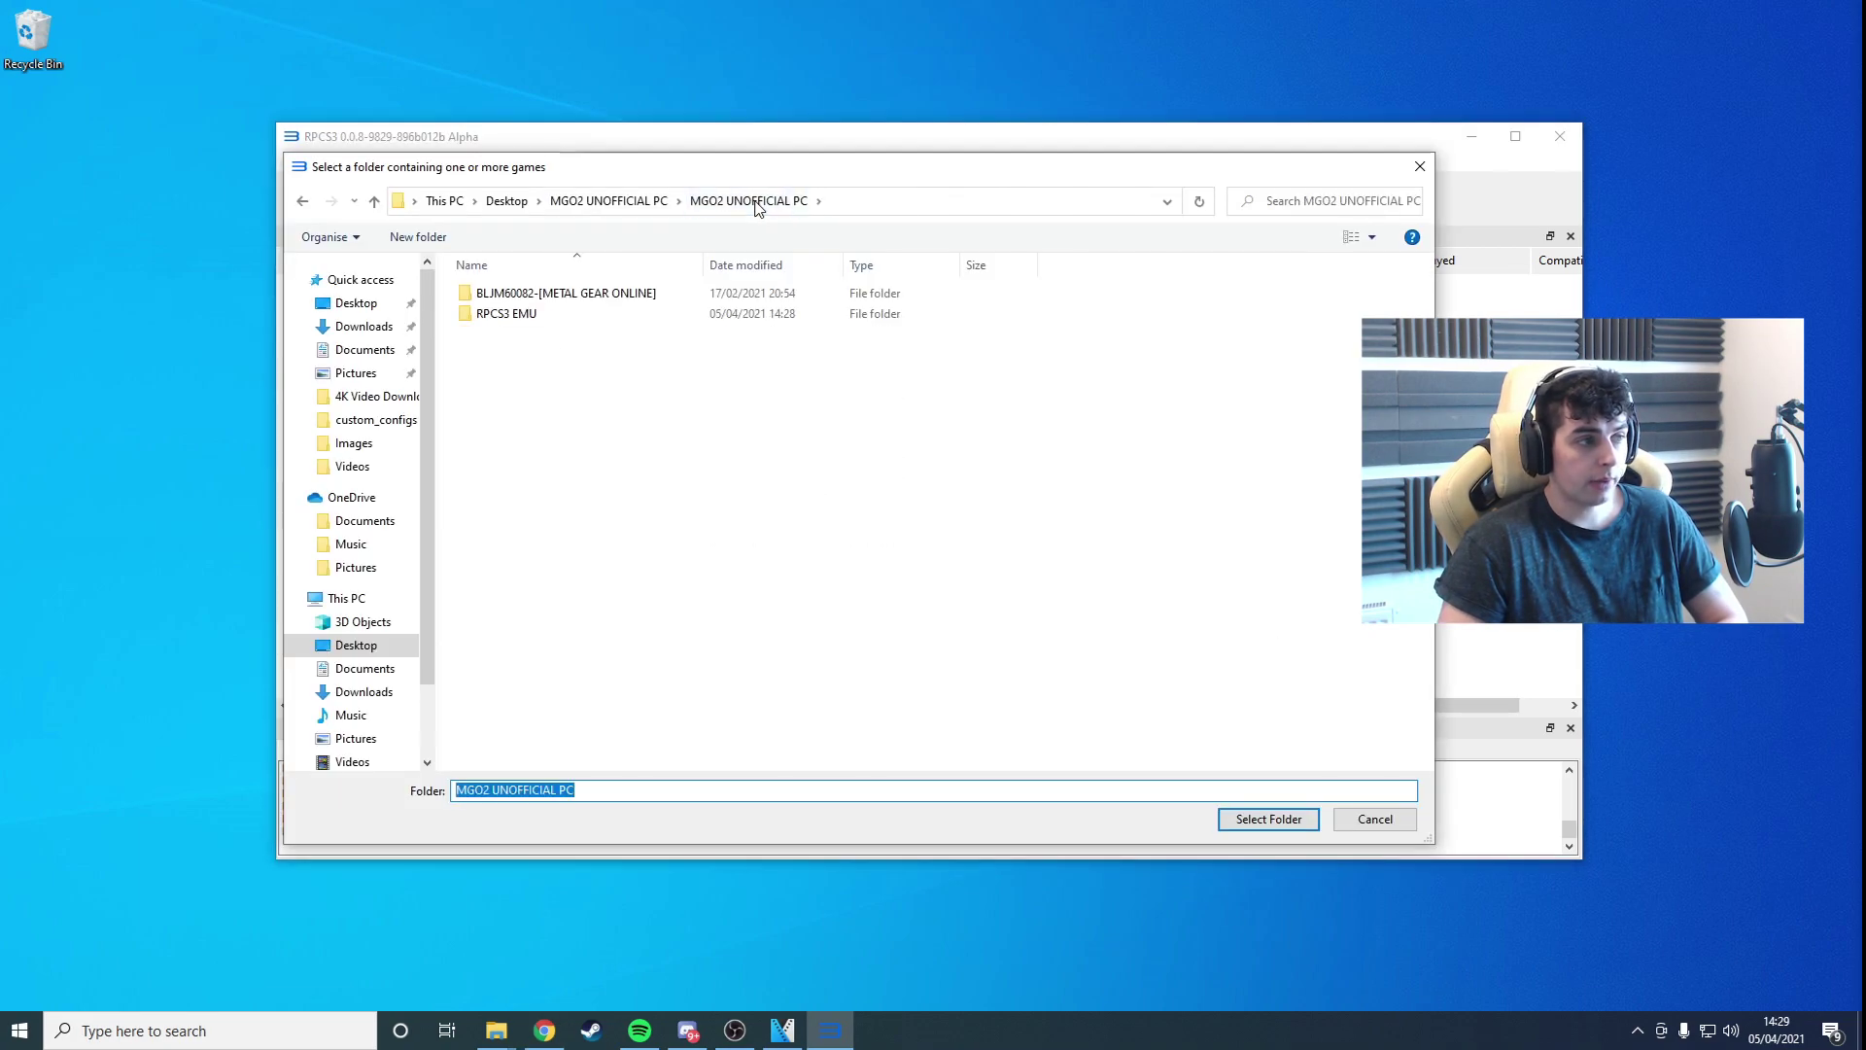
pyautogui.click(583, 297)
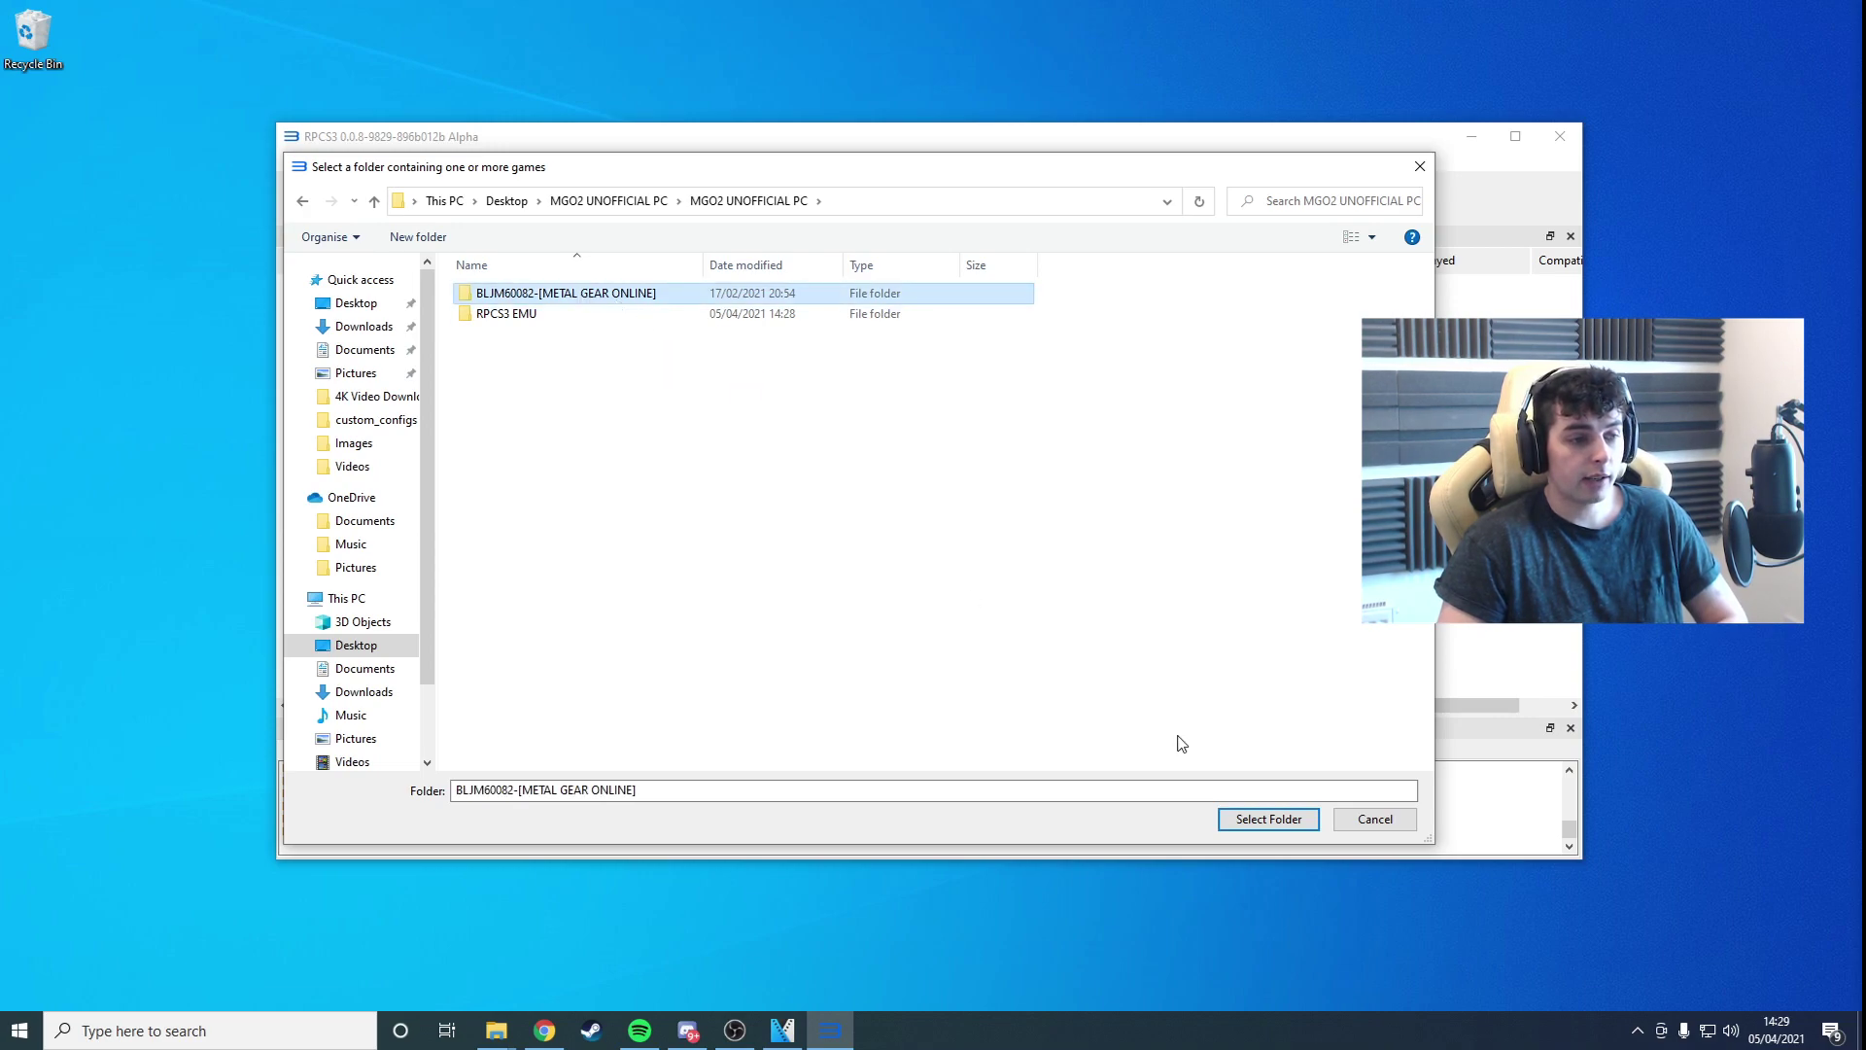
pyautogui.click(1269, 820)
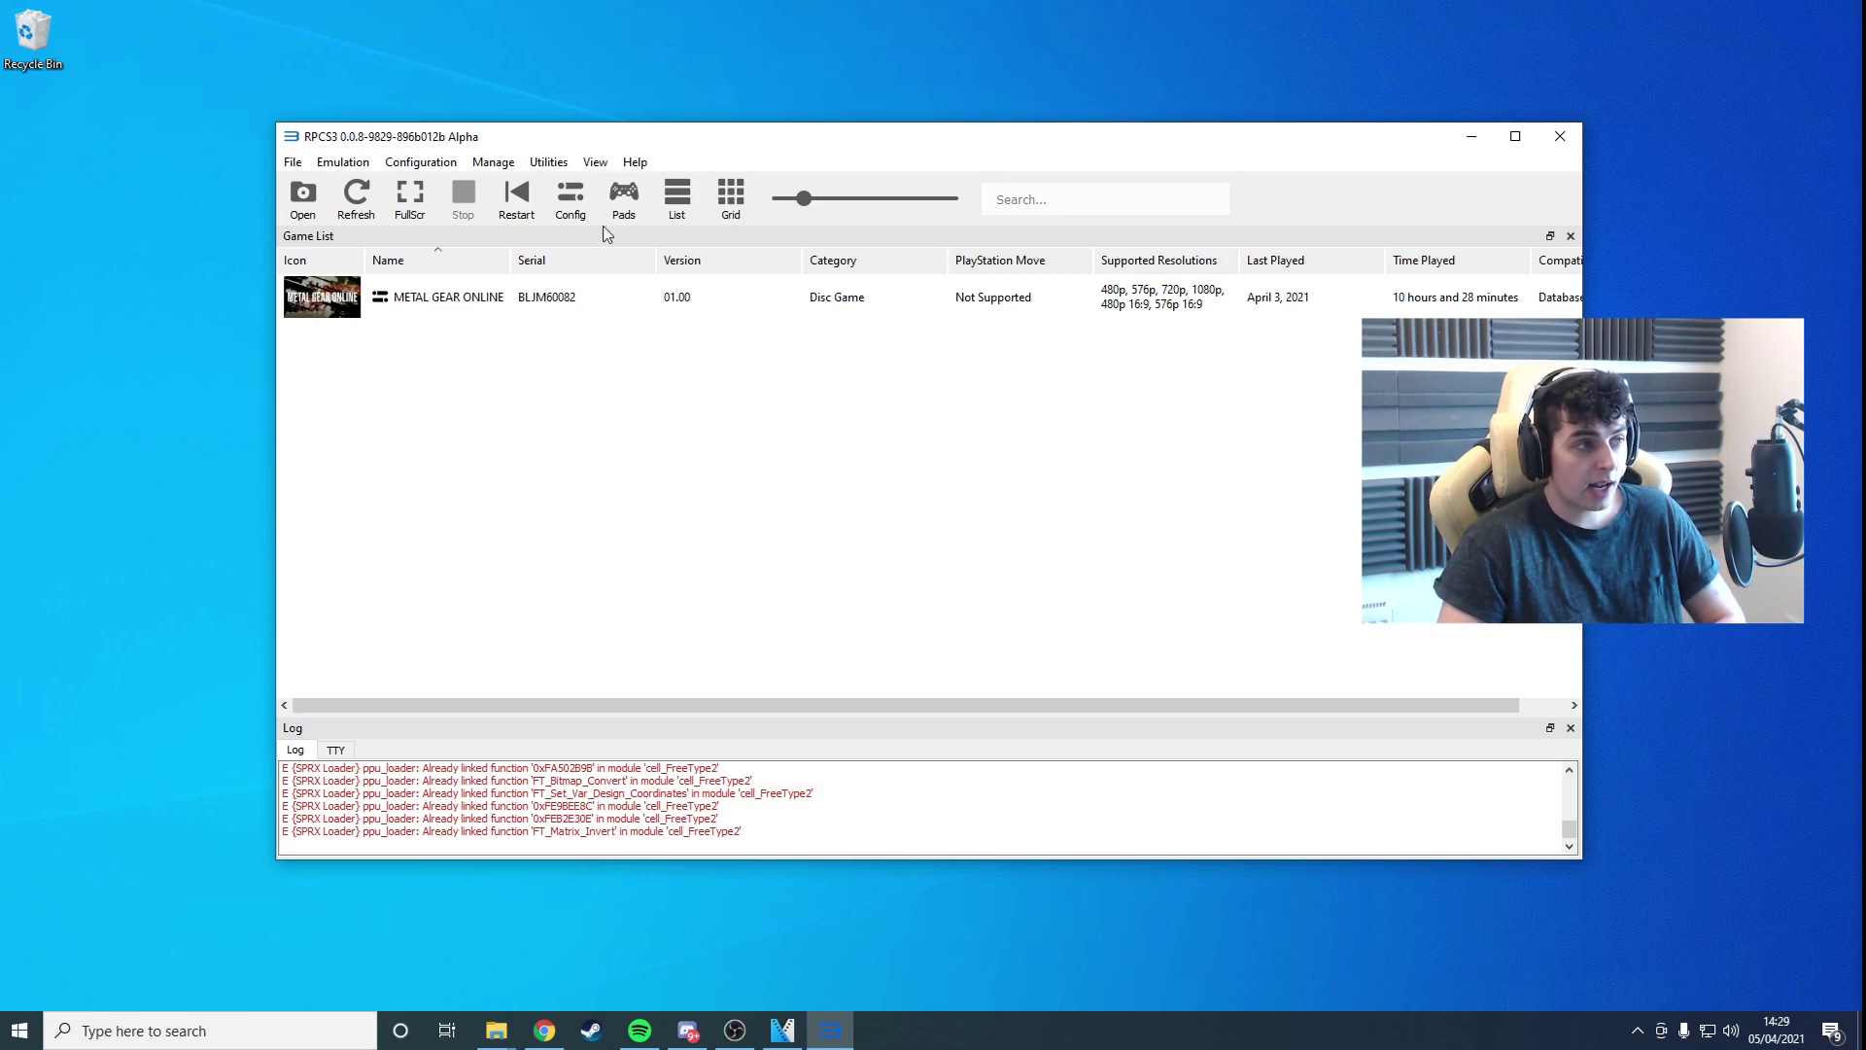
pyautogui.click(624, 197)
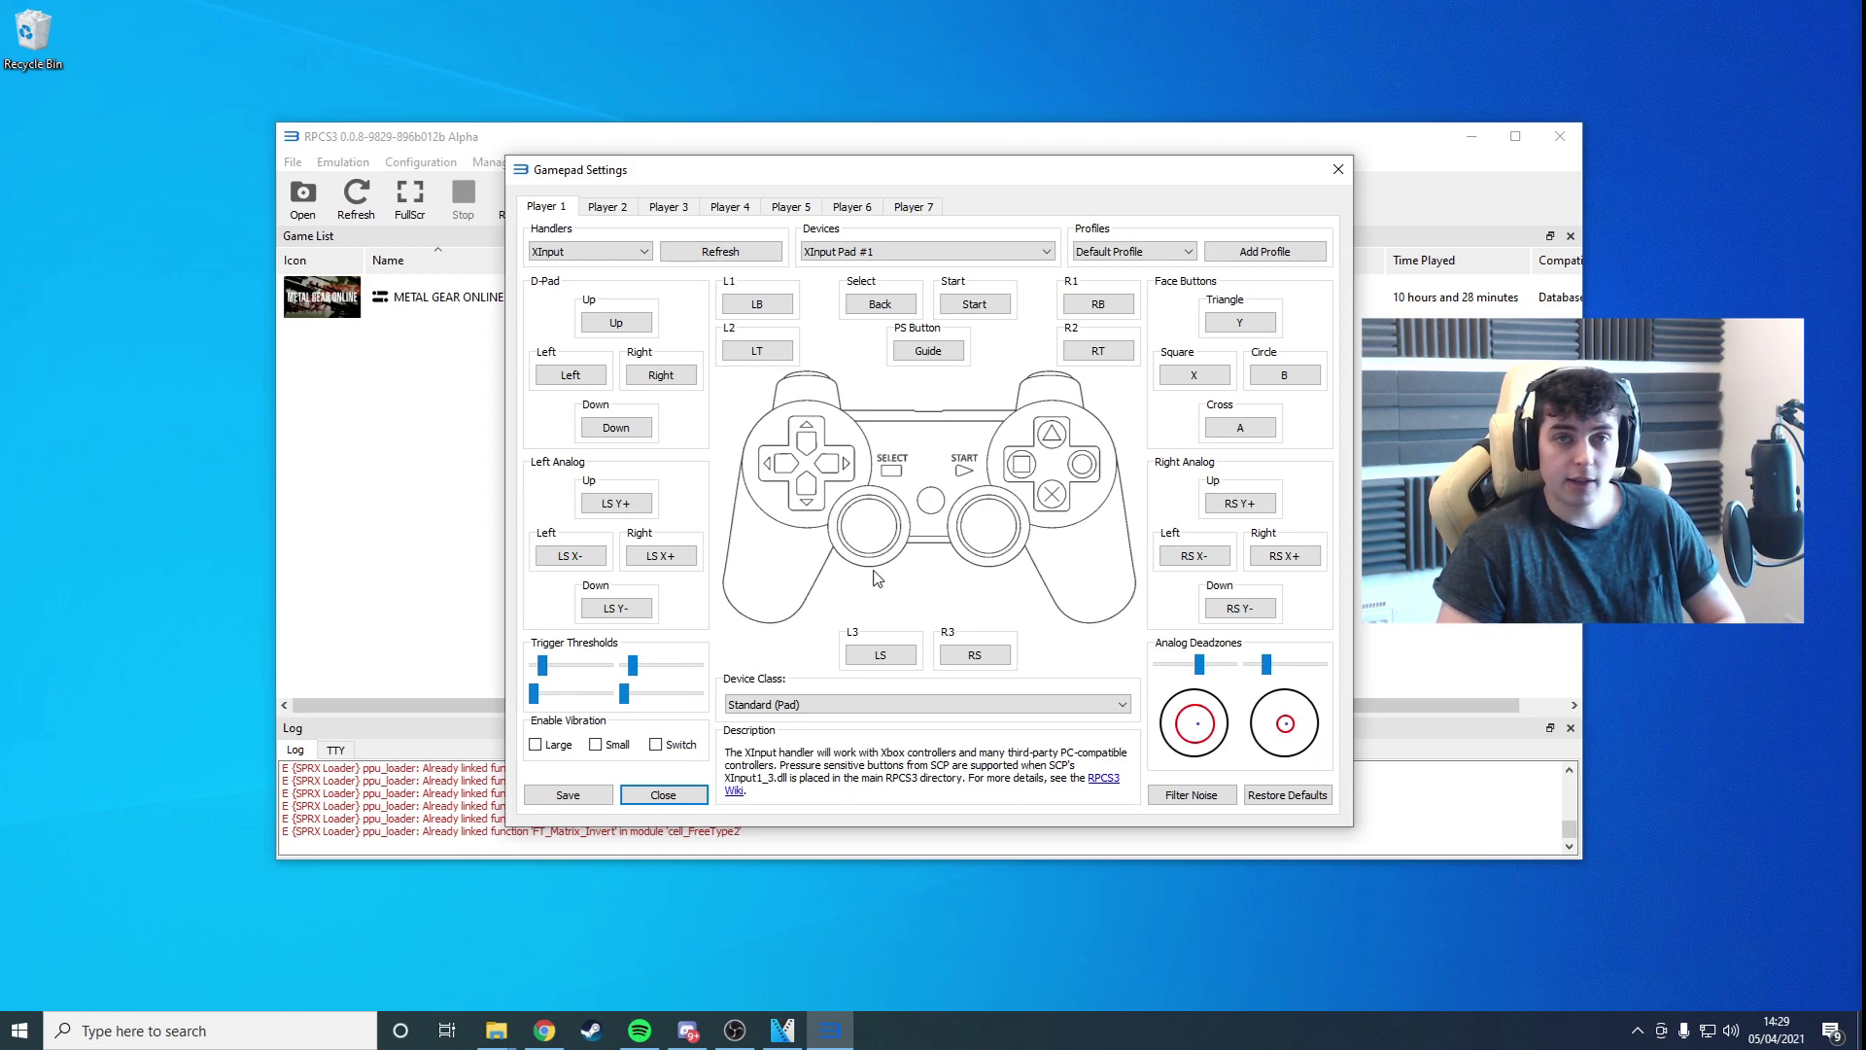
pyautogui.click(663, 794)
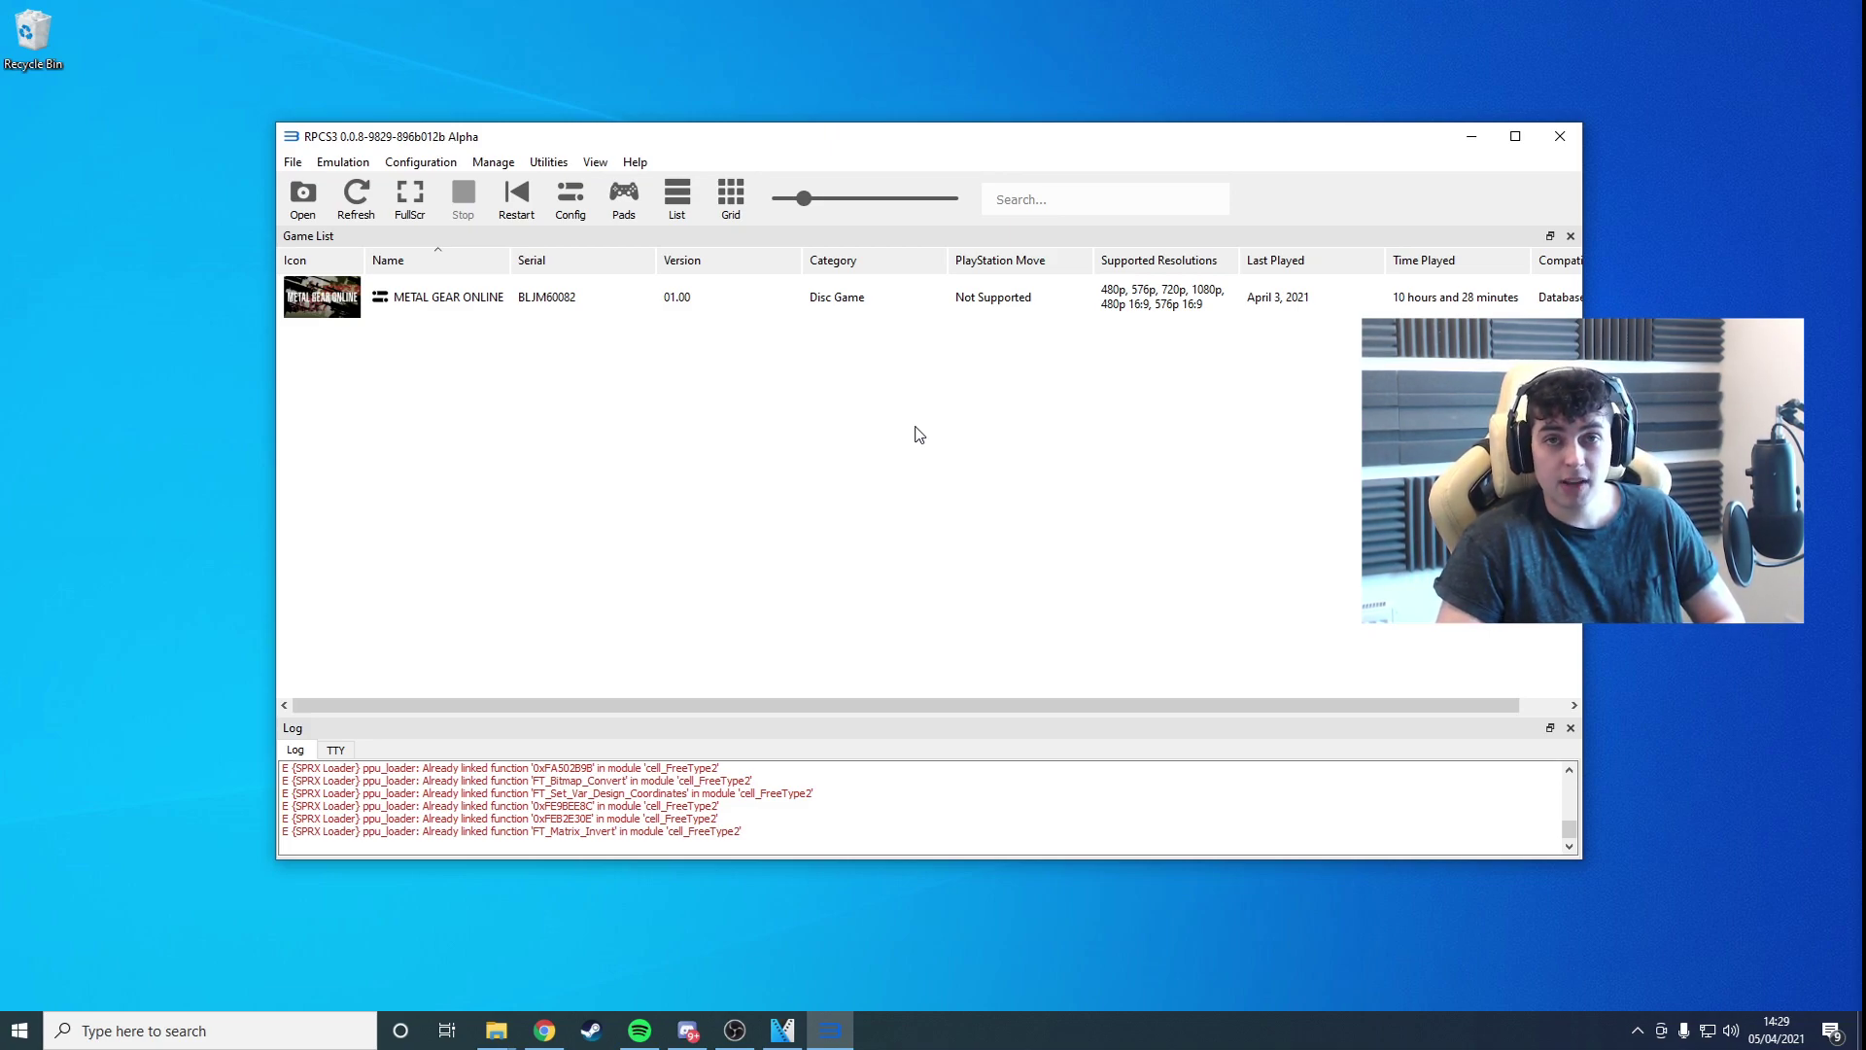
pyautogui.click(496, 1031)
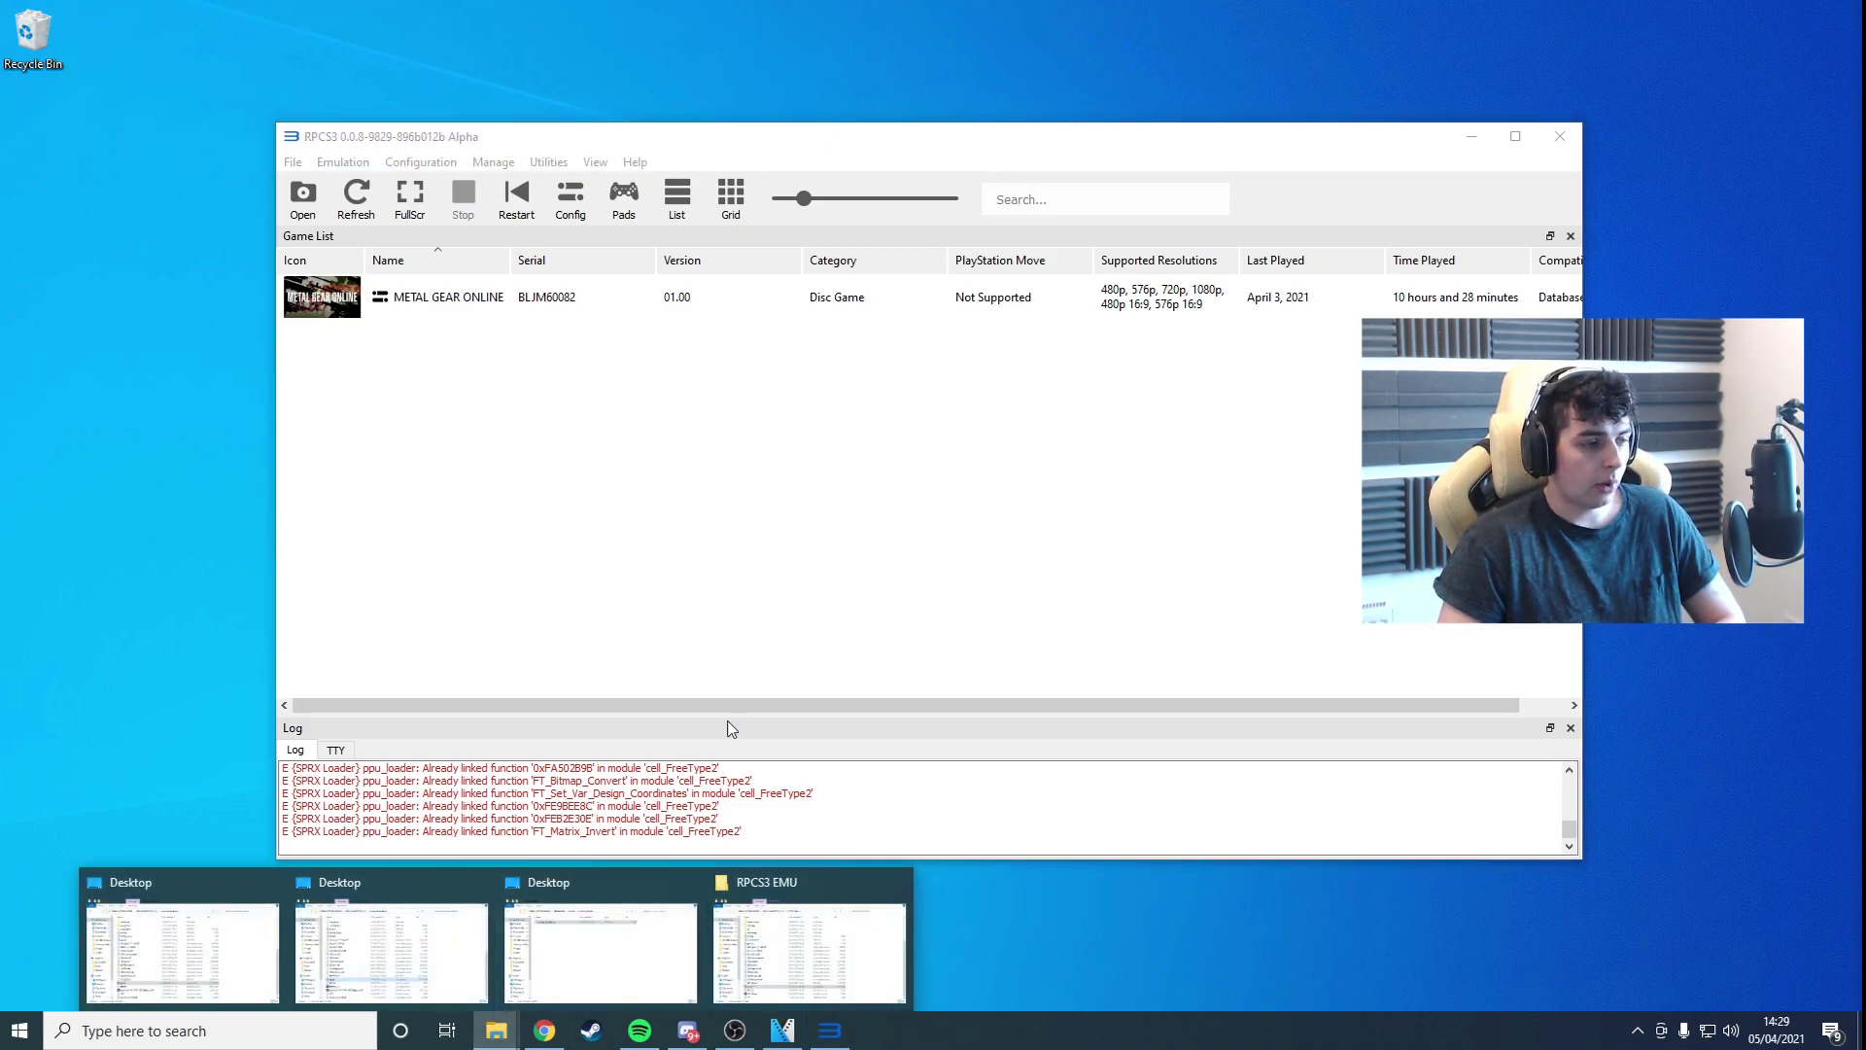
# Step: Open config_BLJM60082 from RPCS3 EMU\config\custom_configs in Notepad via Edit
pyautogui.click(811, 935)
pyautogui.scroll(3, 733, 428)
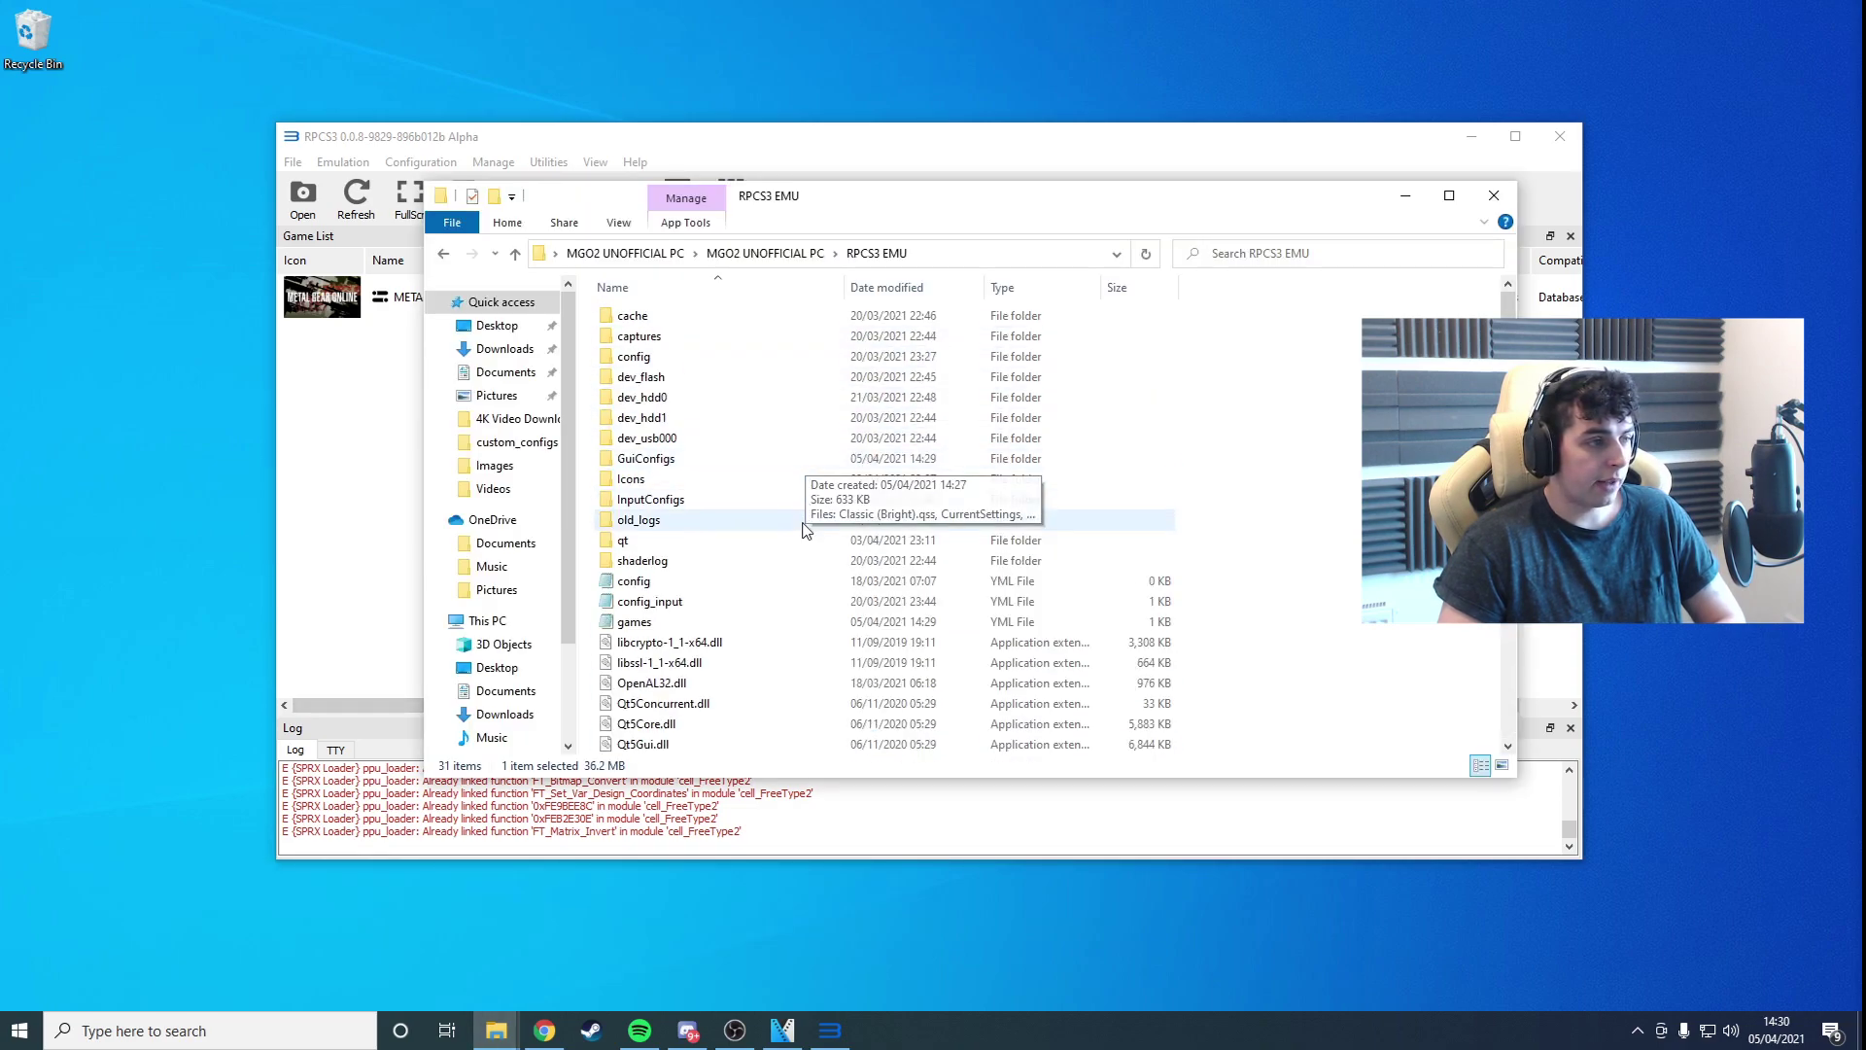
pyautogui.doubleClick(686, 358)
pyautogui.click(678, 322)
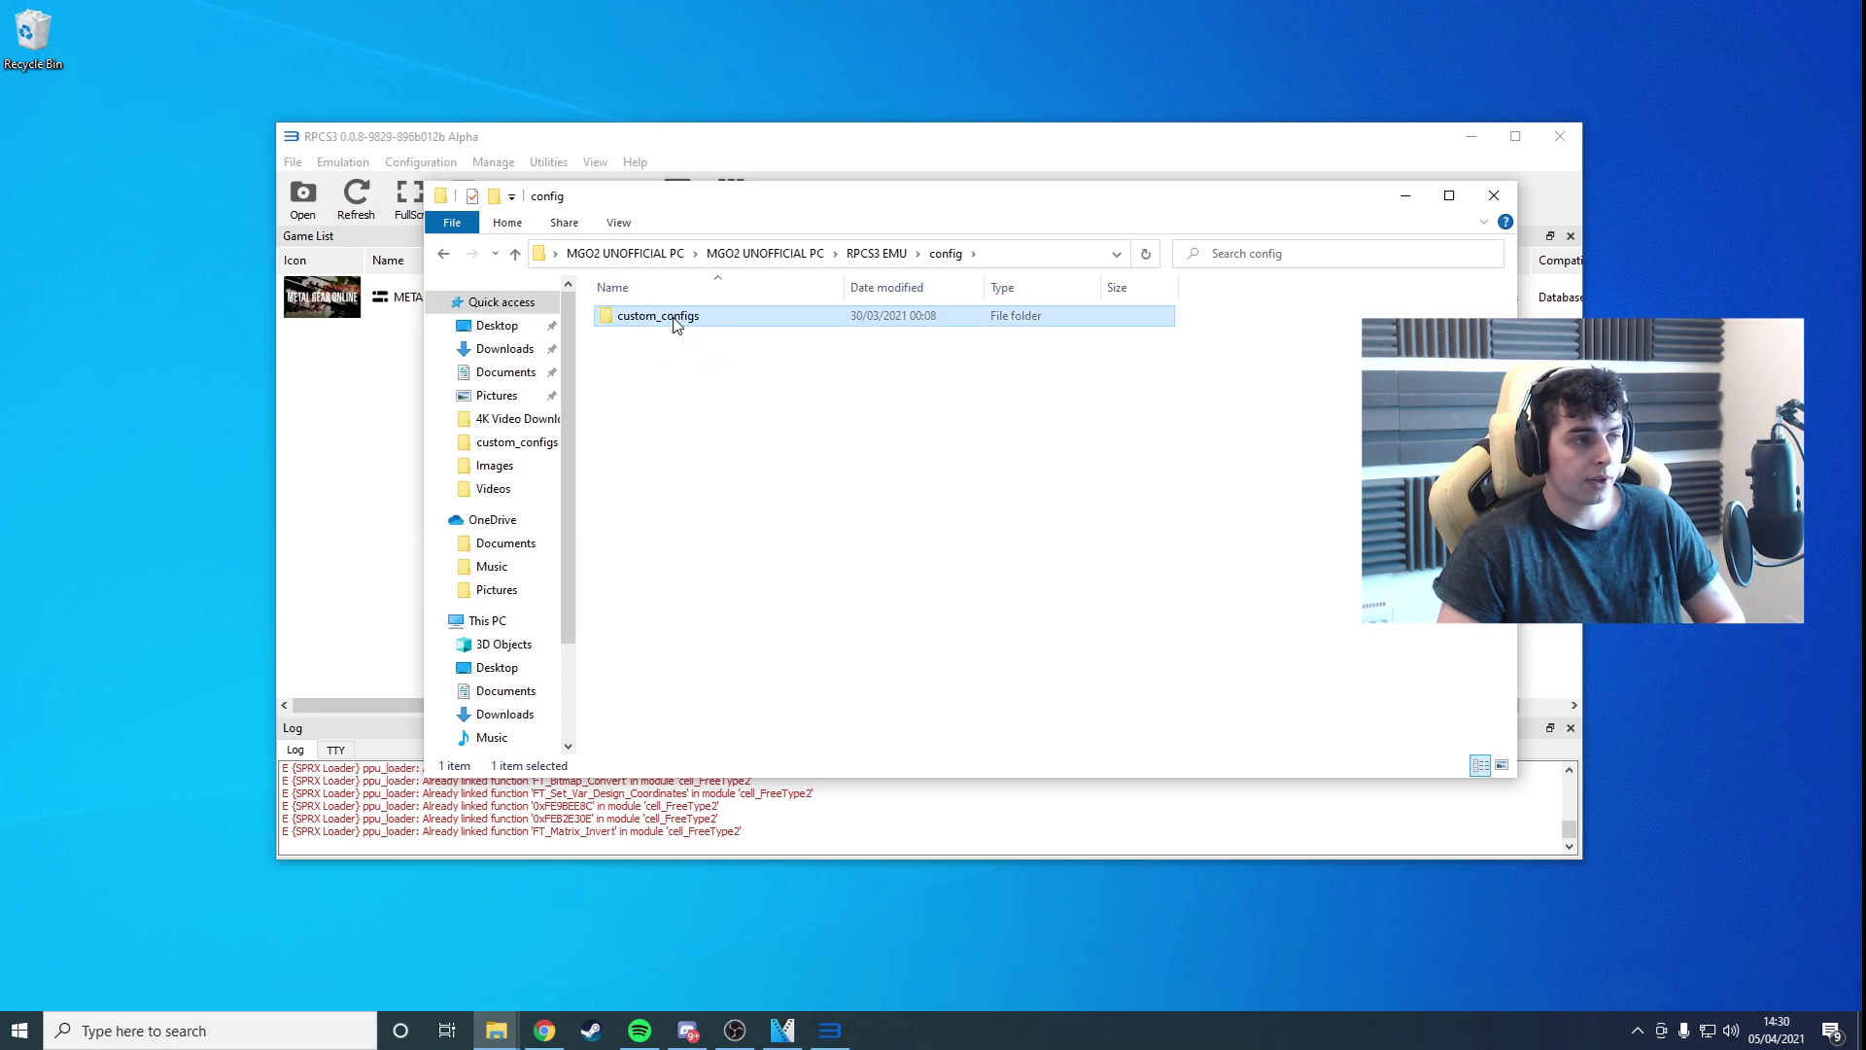
pyautogui.doubleClick(678, 321)
pyautogui.click(686, 319)
pyautogui.rightClick(686, 319)
pyautogui.click(756, 360)
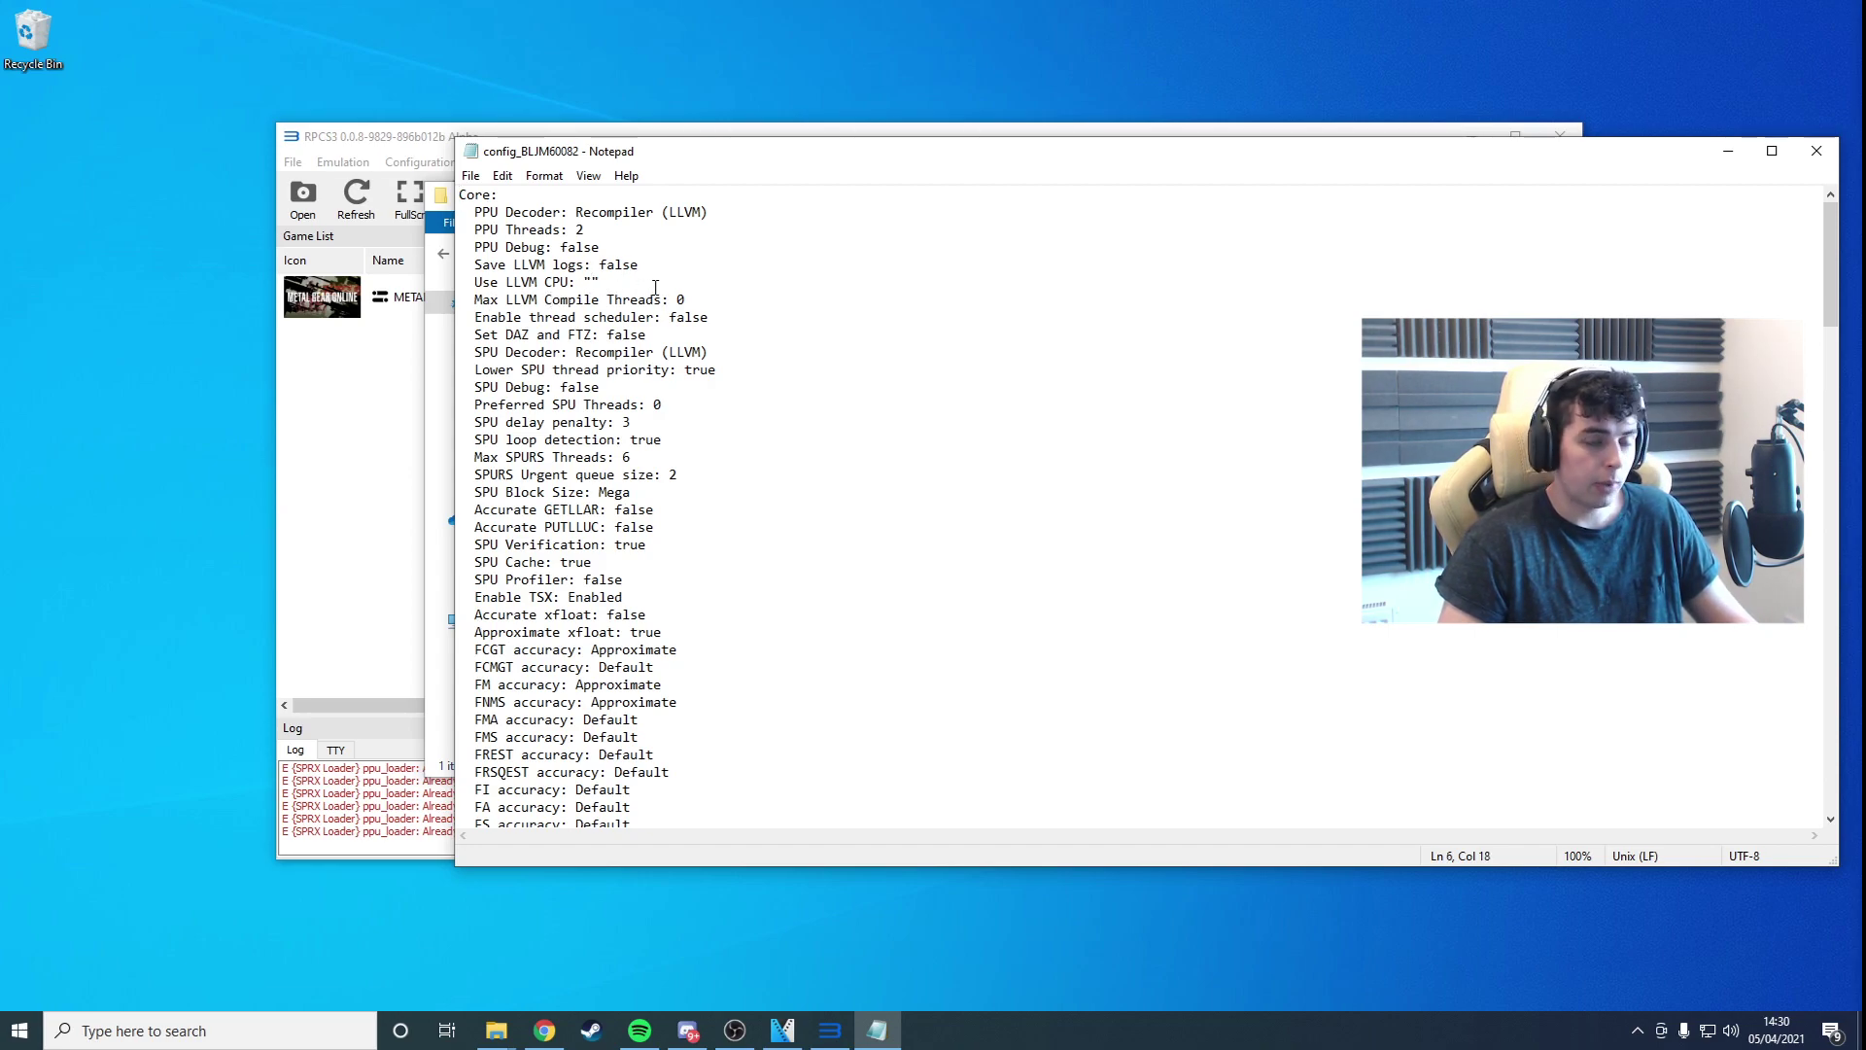
# Step: Enter znver2 as Use LLVM CPU, save the file, and close Notepad and File Explorer
pyautogui.hotkey('alt', 'Tab')
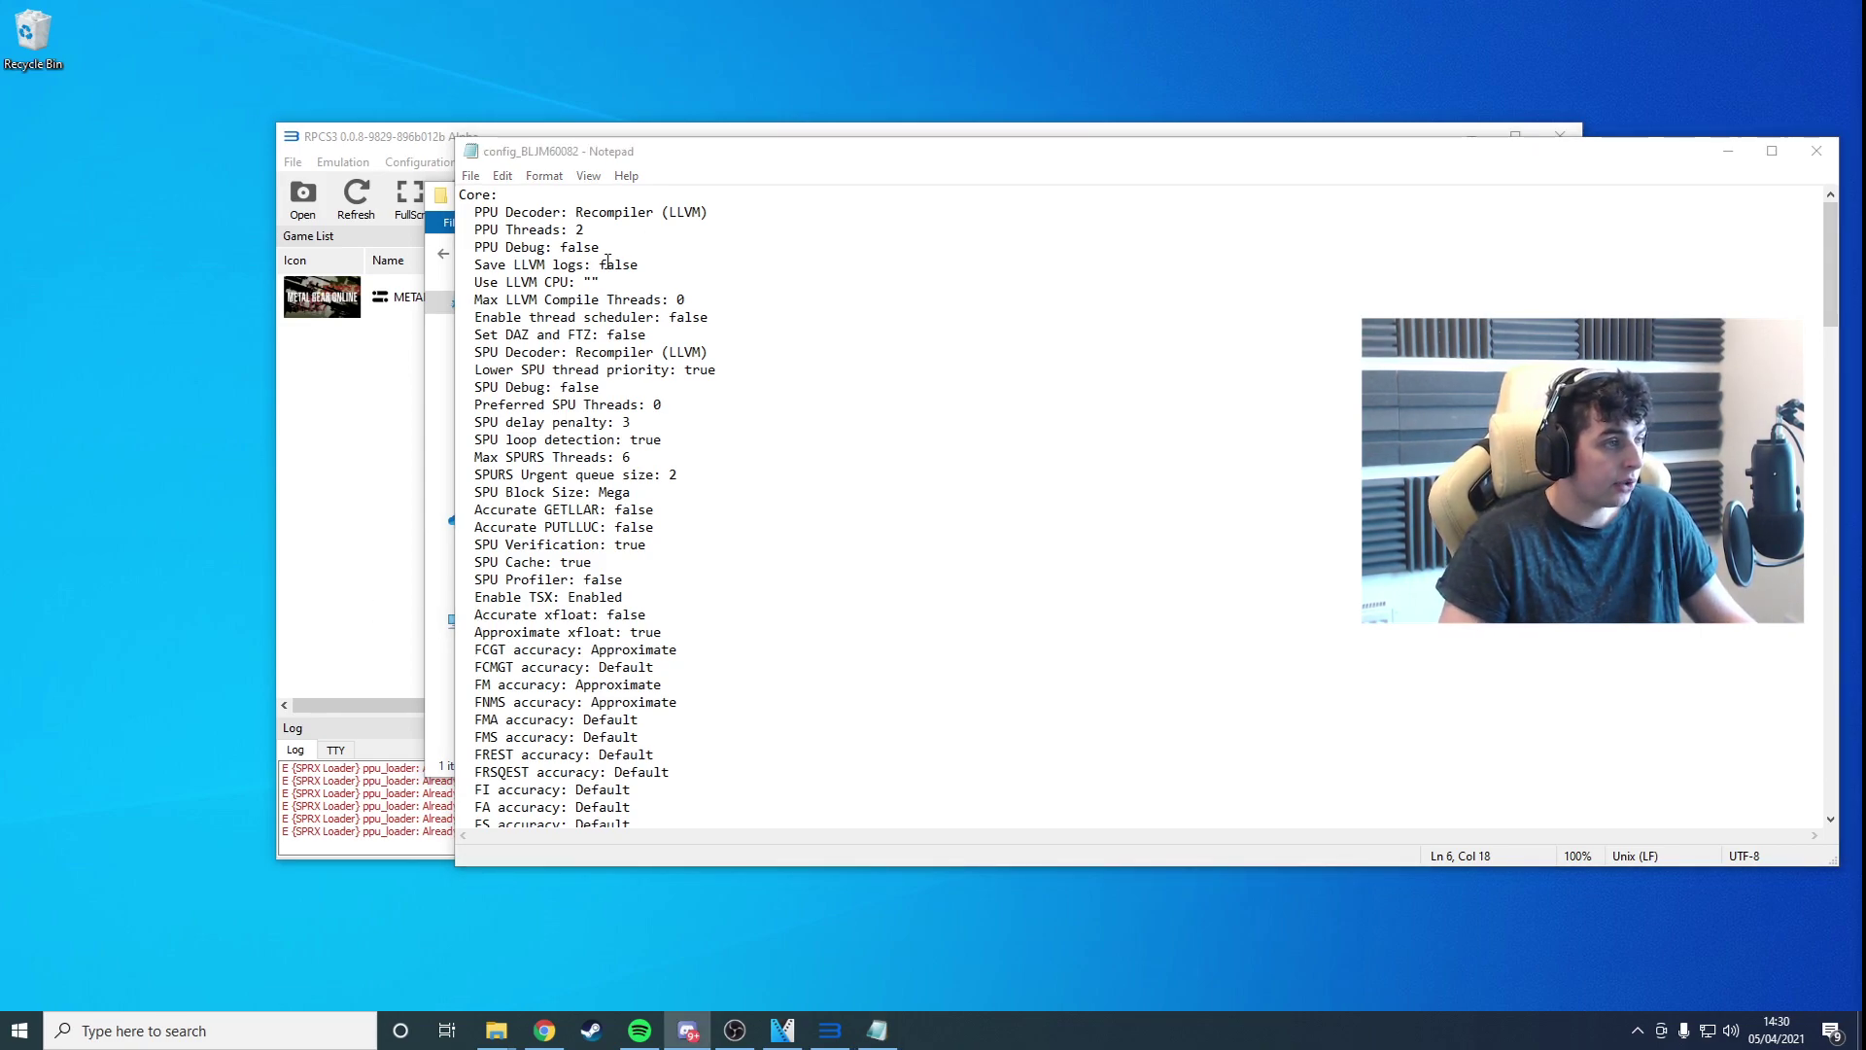
pyautogui.hotkey('alt', 'Tab')
pyautogui.write('znver2')
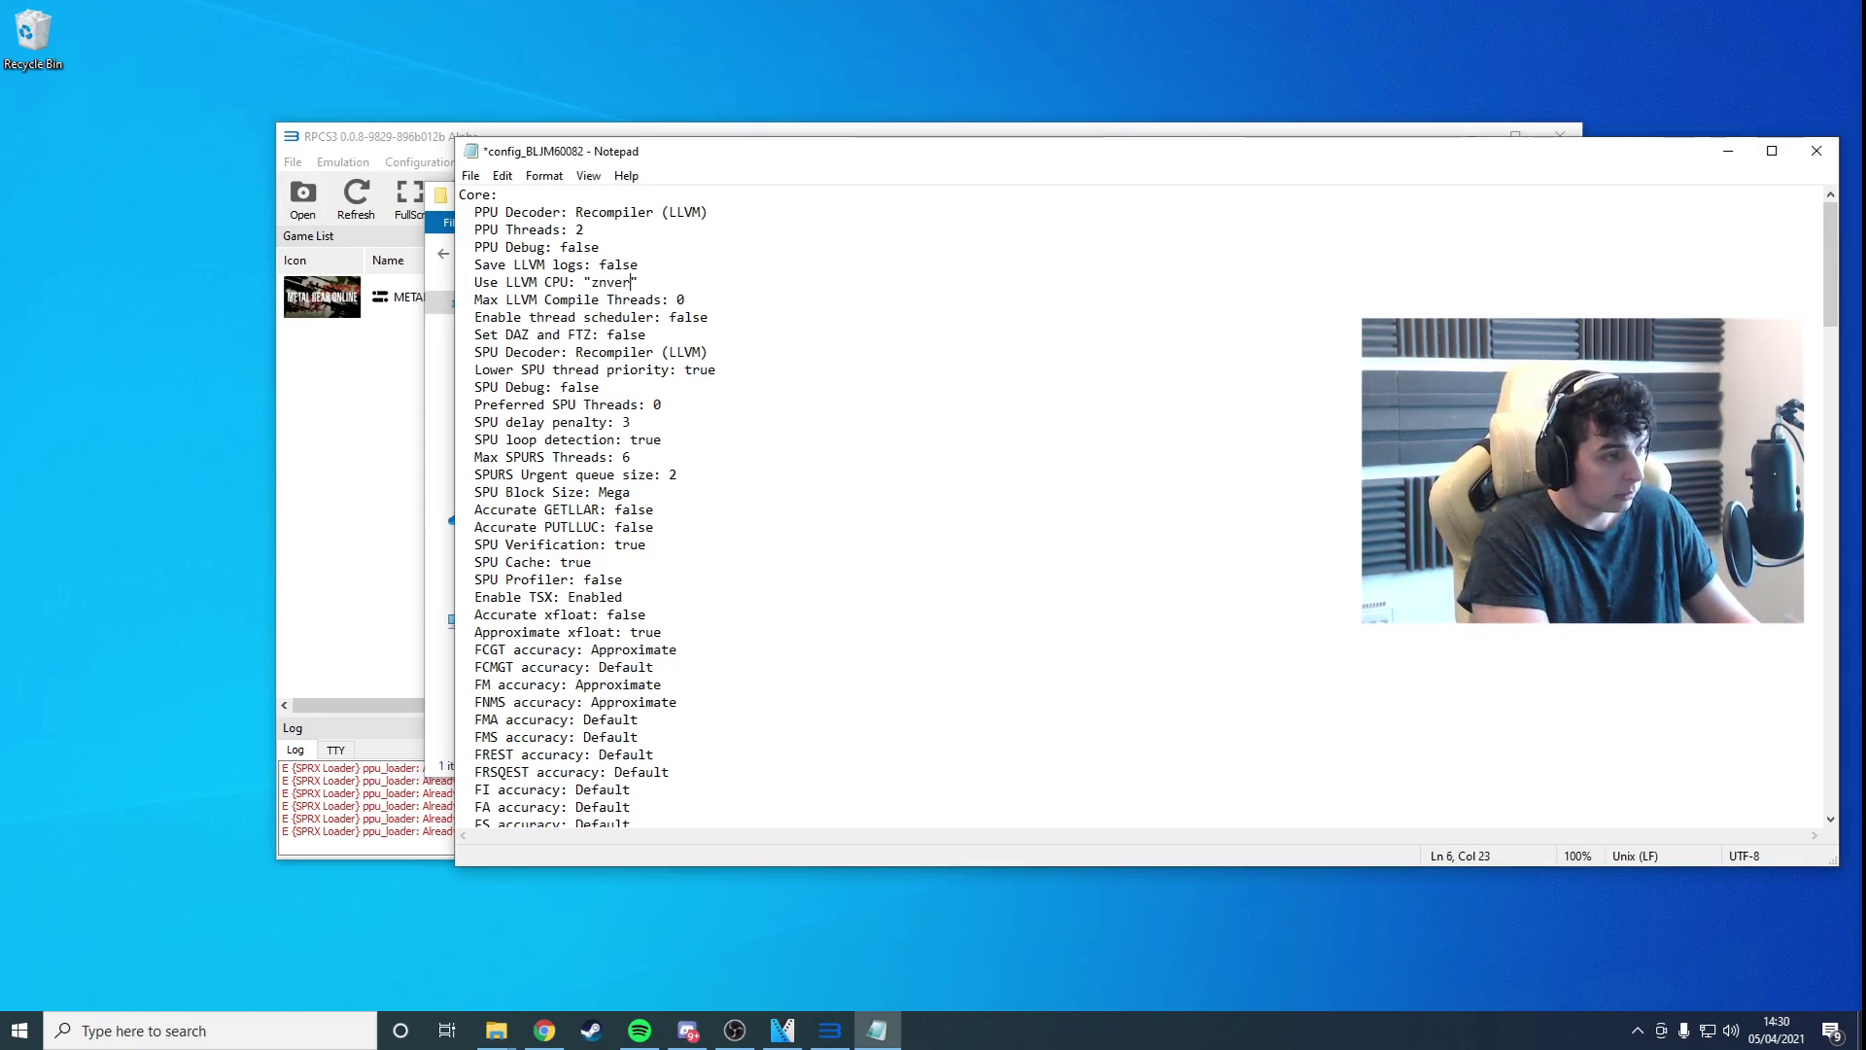
pyautogui.click(470, 175)
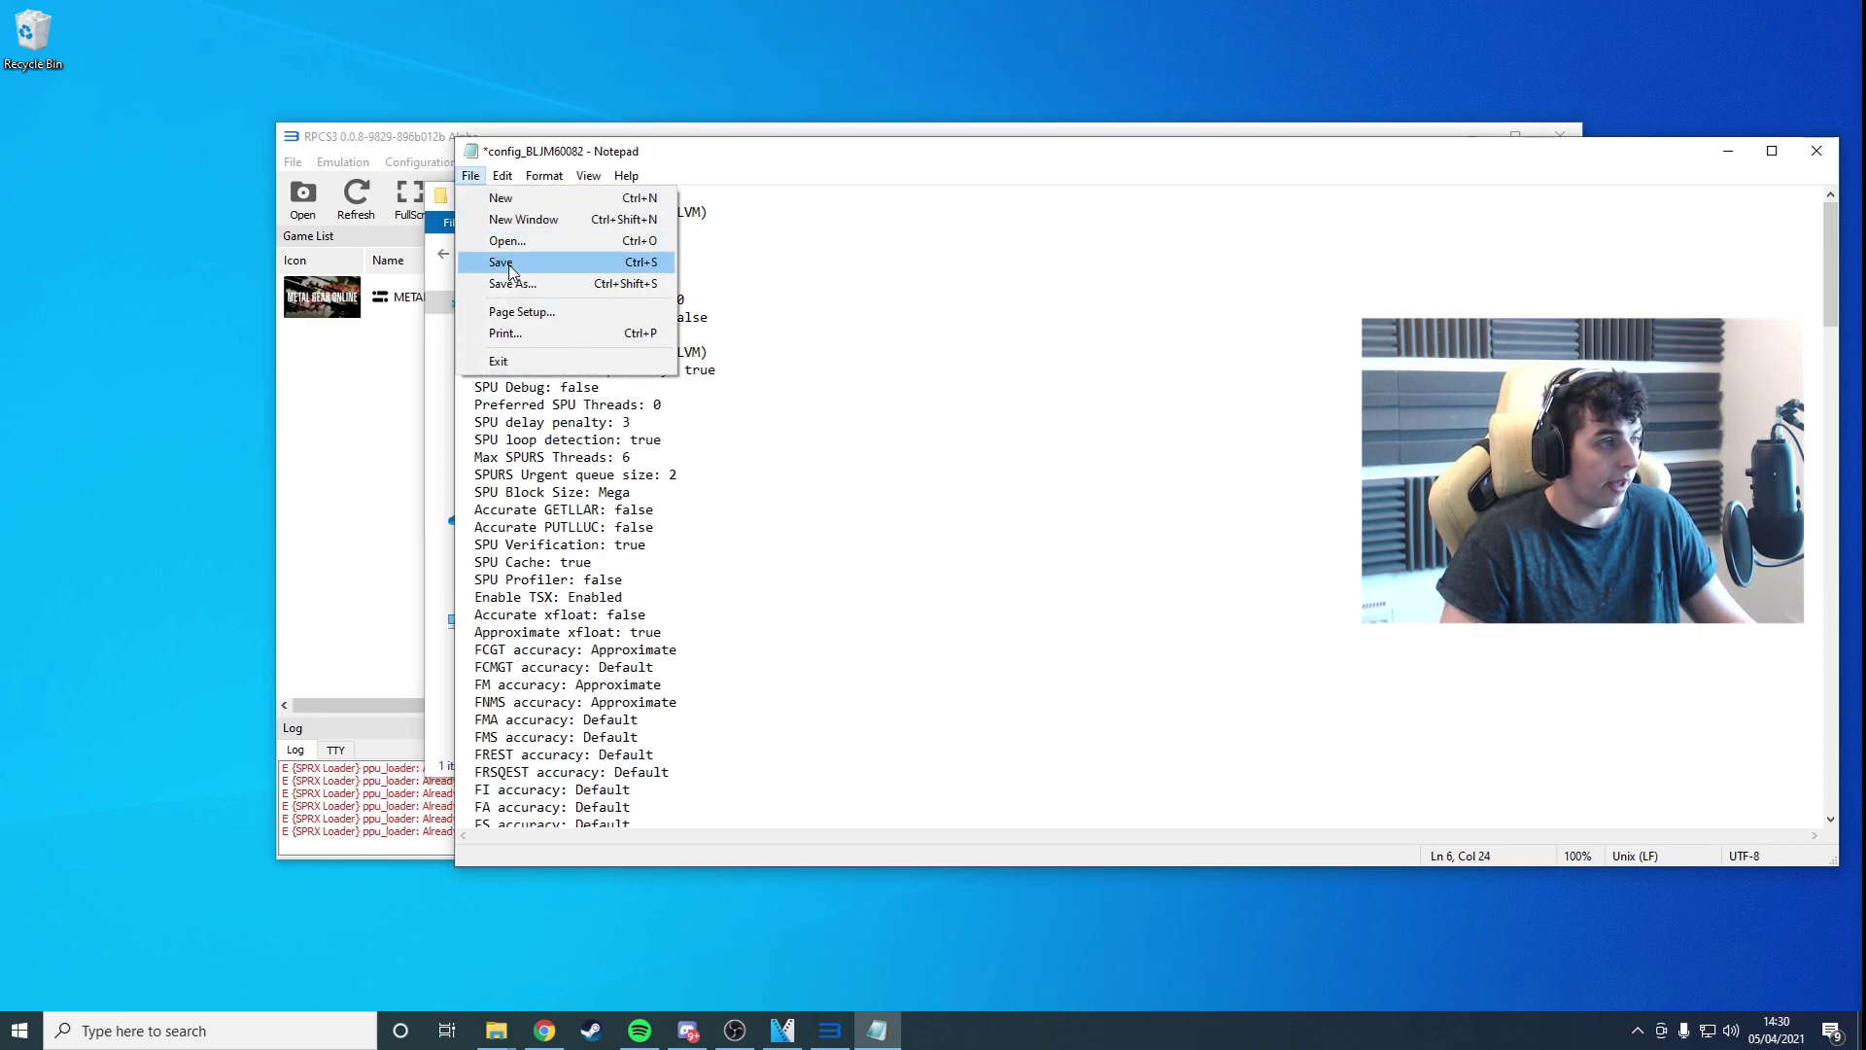
pyautogui.click(501, 262)
pyautogui.click(1815, 152)
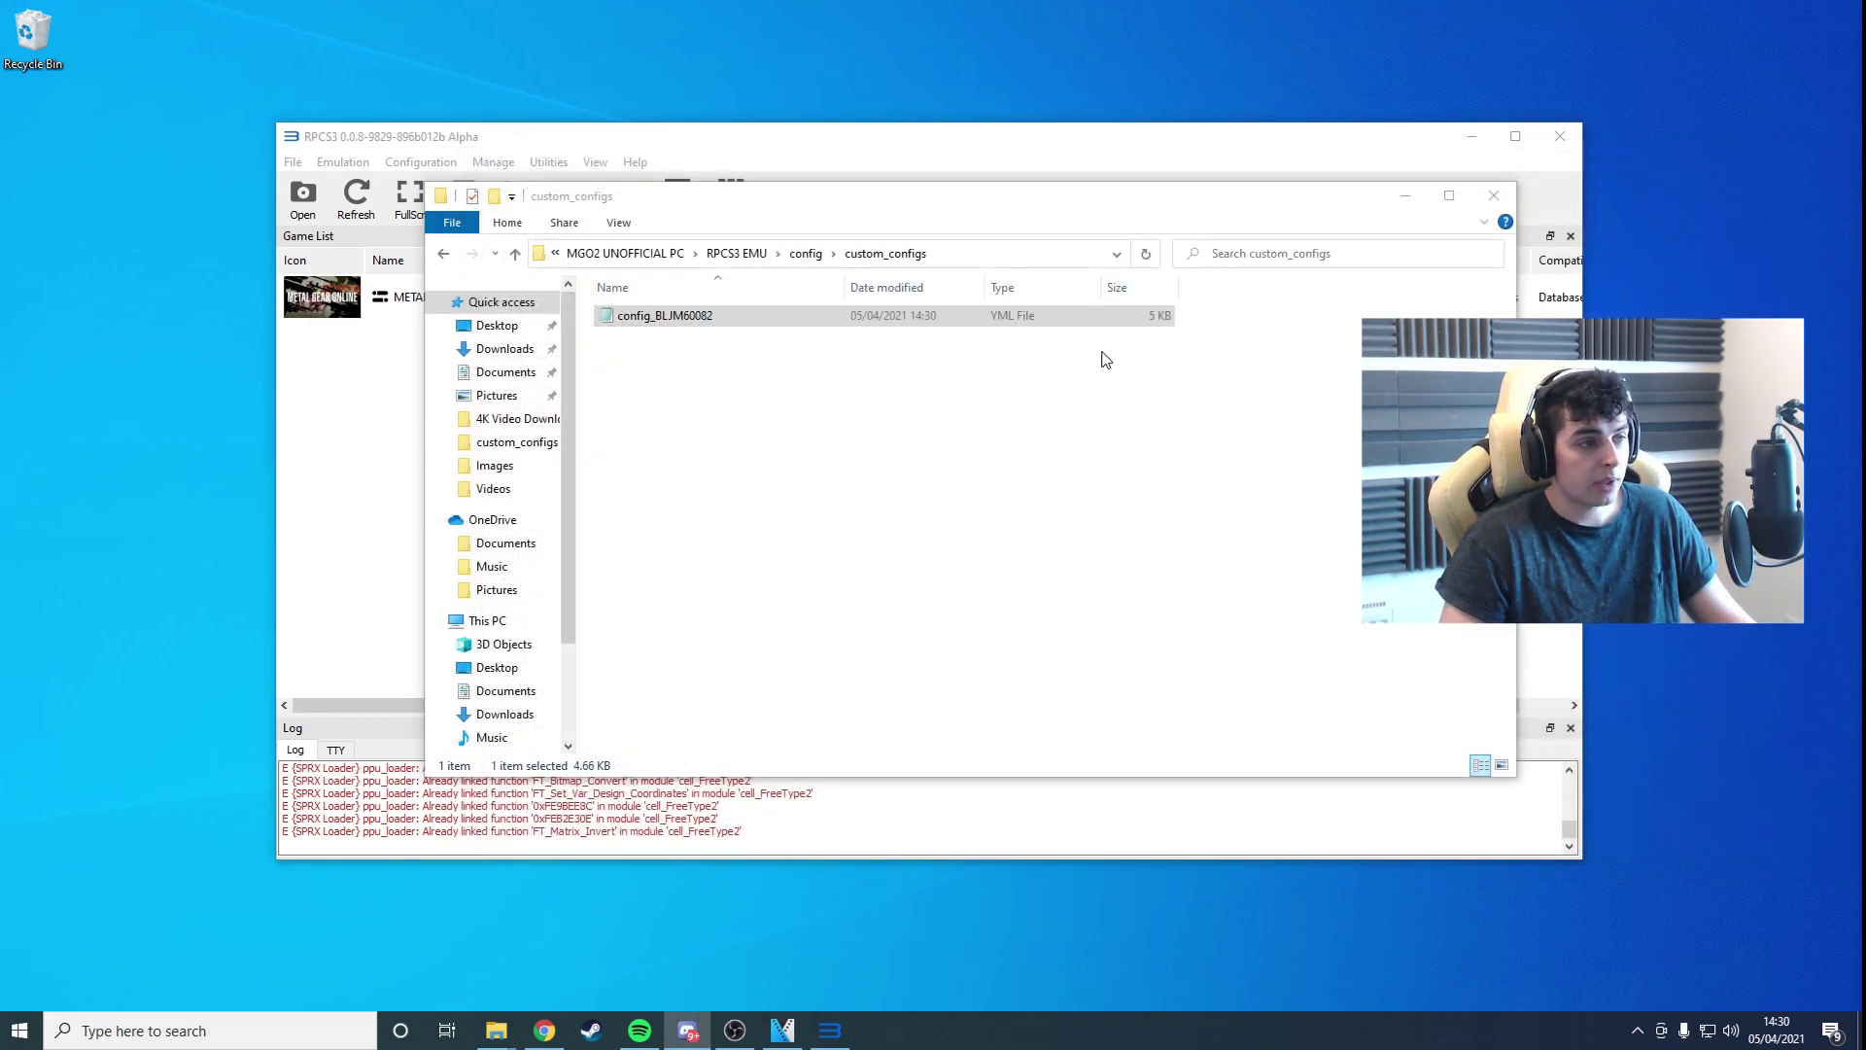
pyautogui.click(1560, 135)
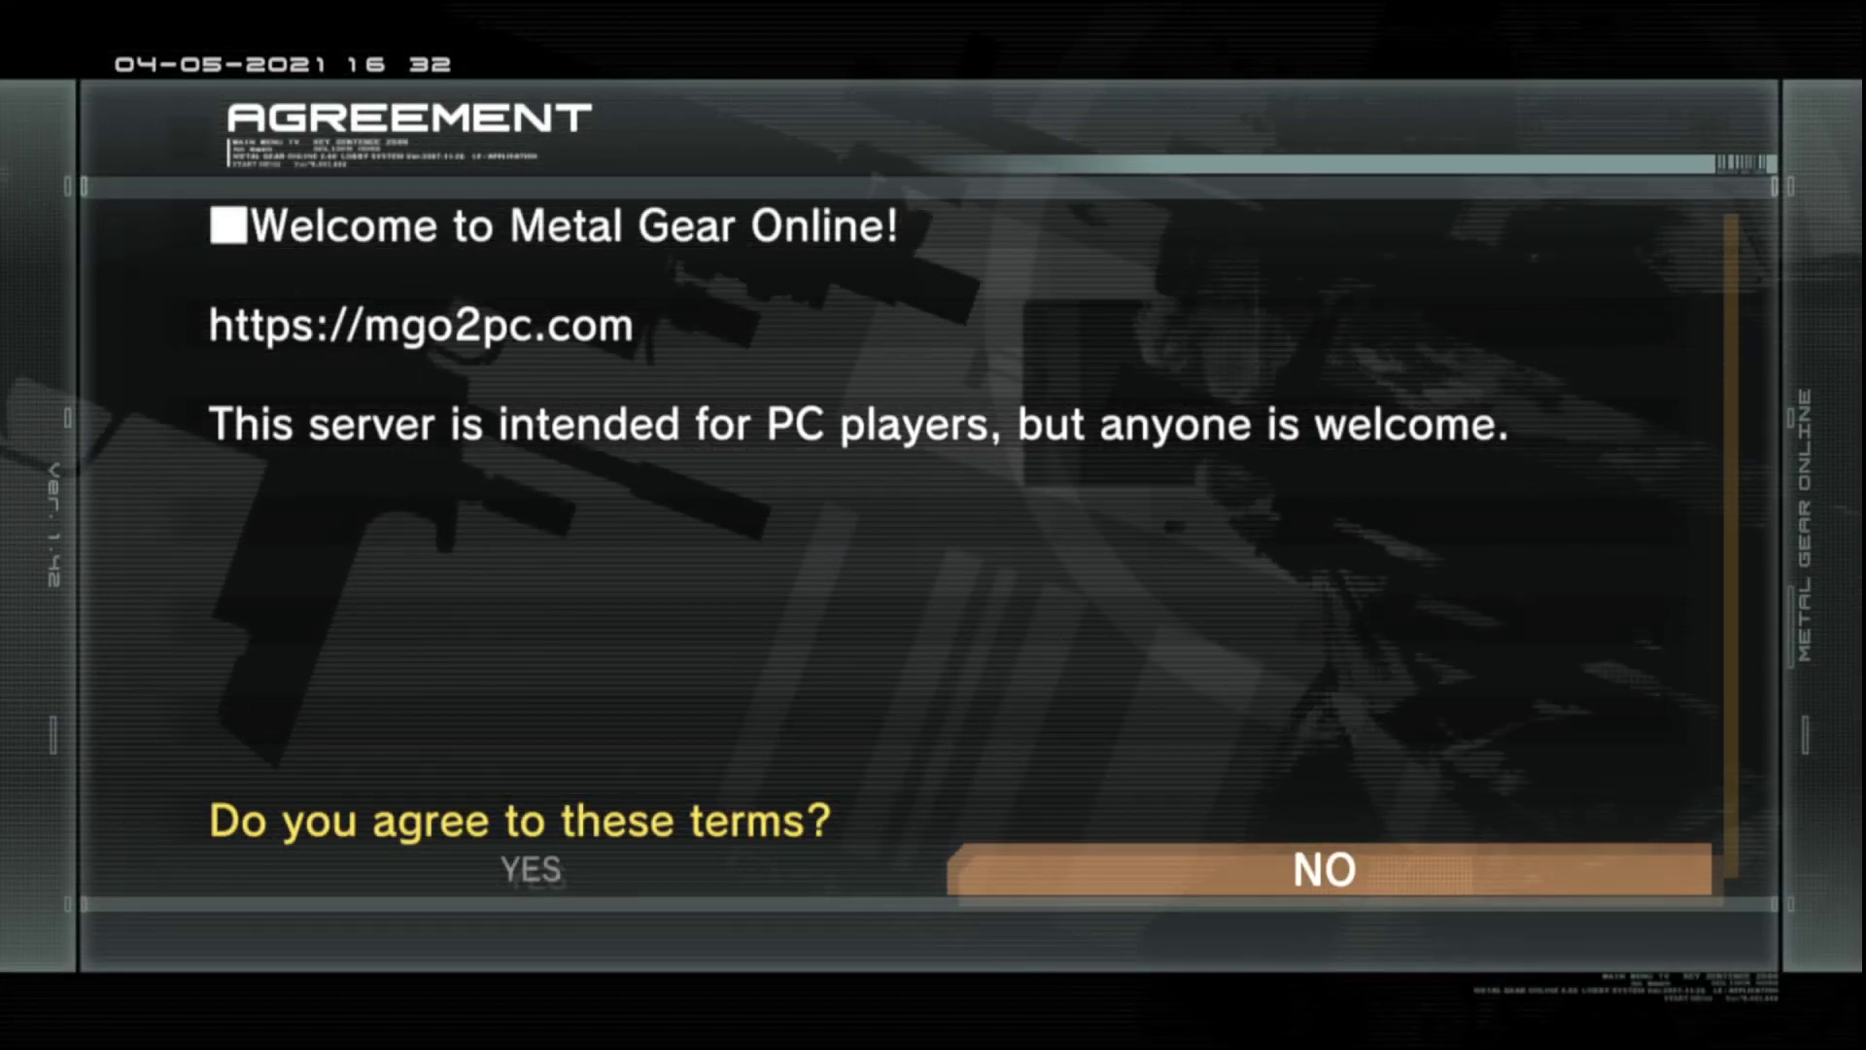
# Step: Move the agreement answer to YES on the Metal Gear Online server terms
pyautogui.press('Left')
# Step: Accept the terms and log in with GAME ID, saving ID and password for auto login
pyautogui.press('Return')
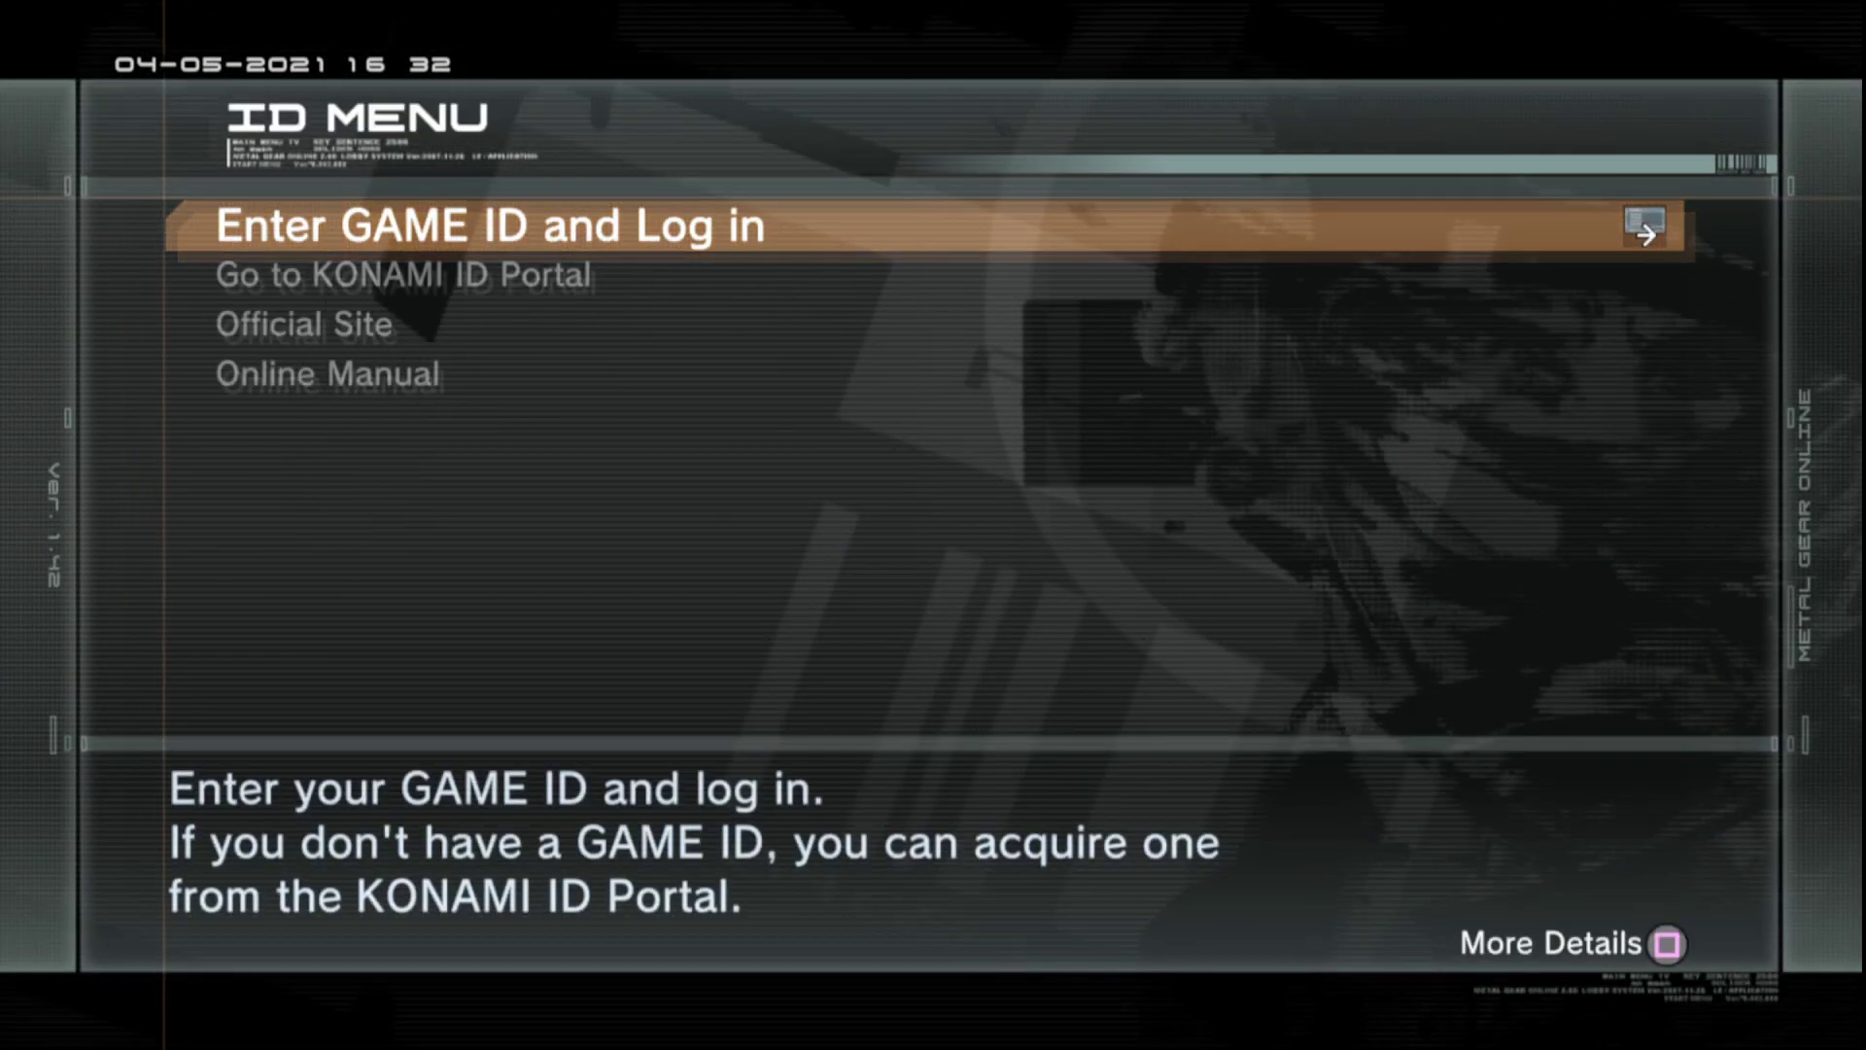
pyautogui.press('Return')
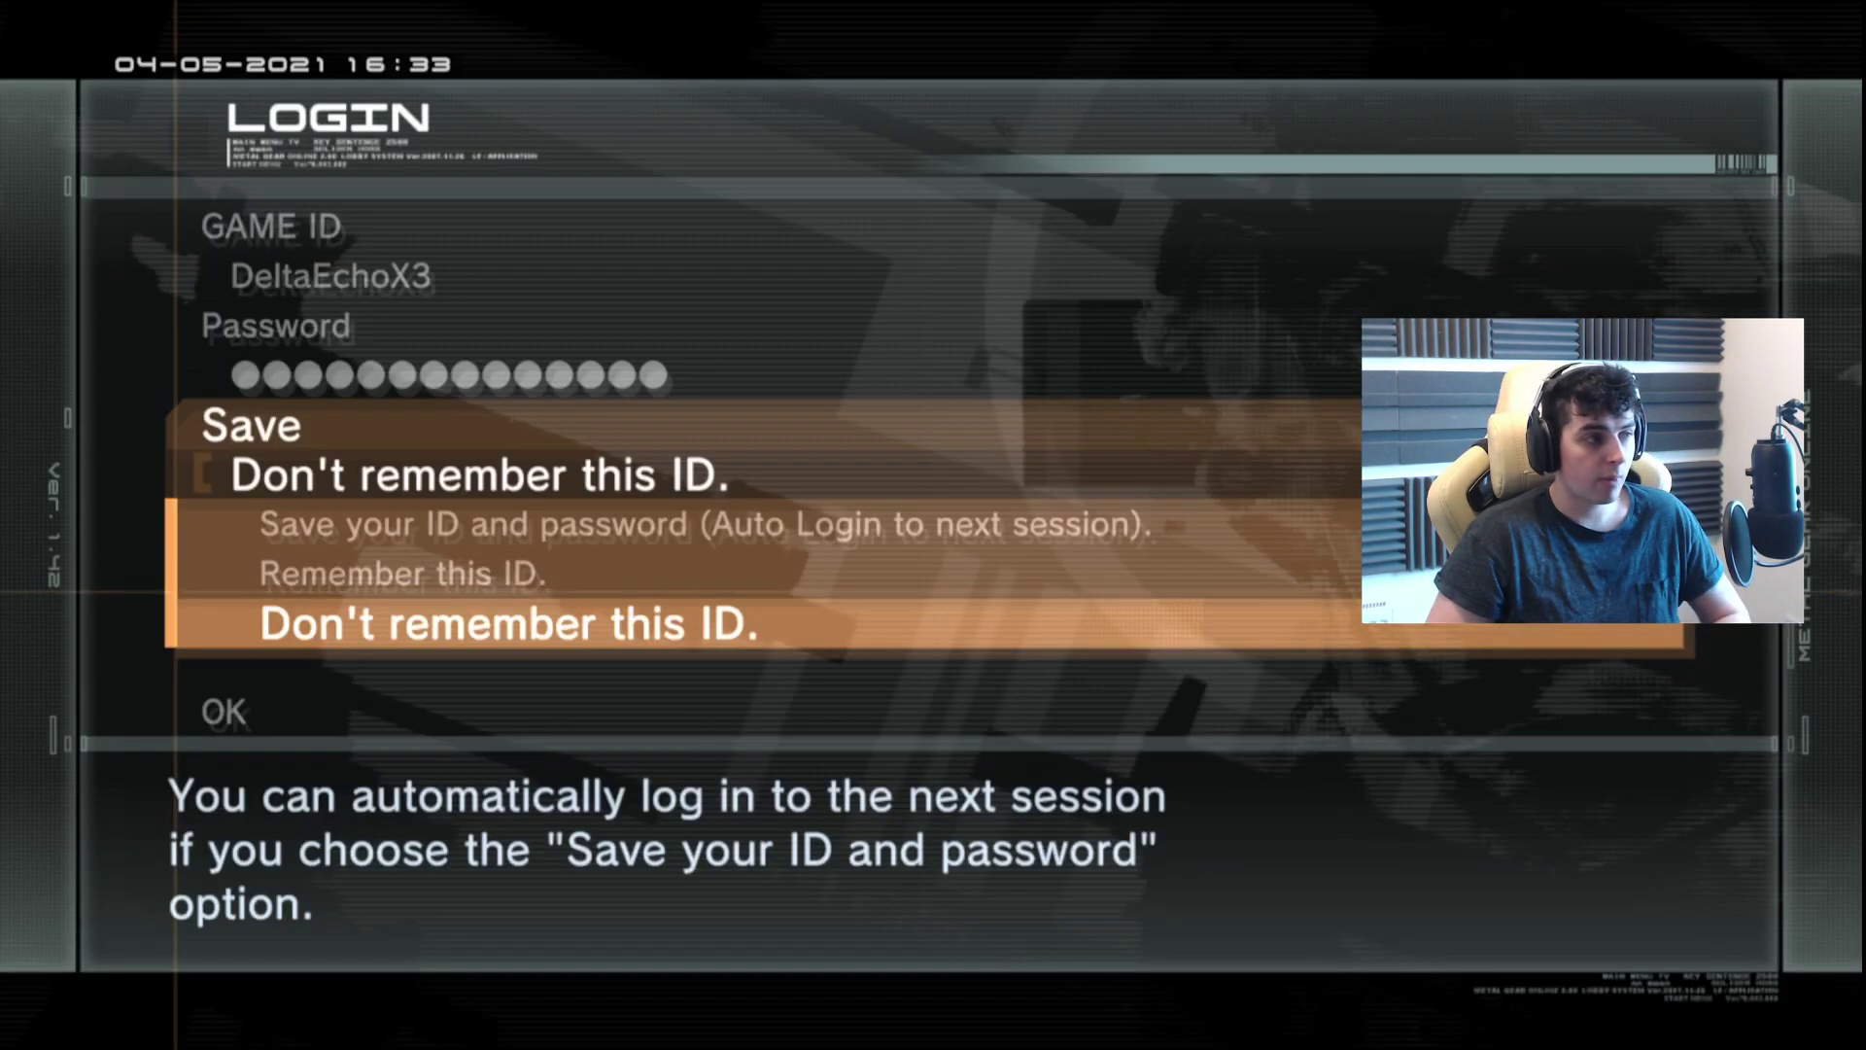
pyautogui.press('Up')
pyautogui.press('Up')
pyautogui.press('Return')
pyautogui.press('Down')
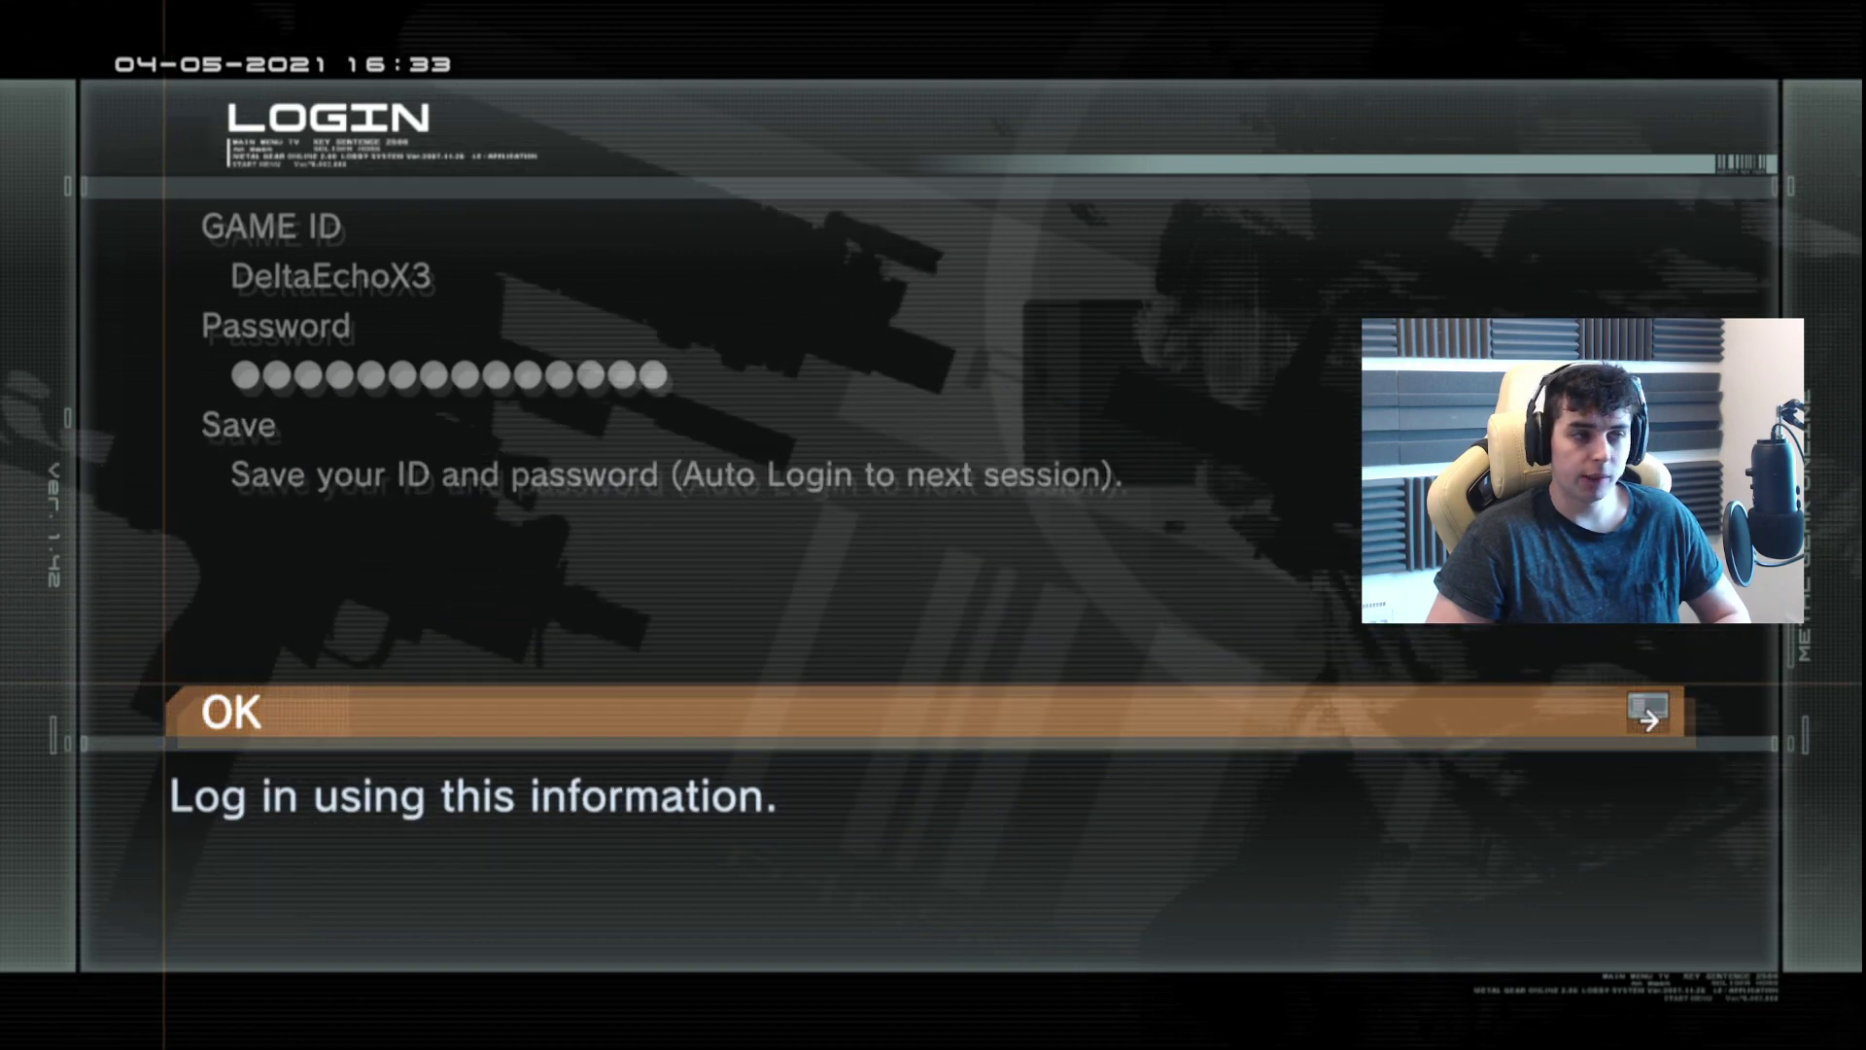
pyautogui.press('Return')
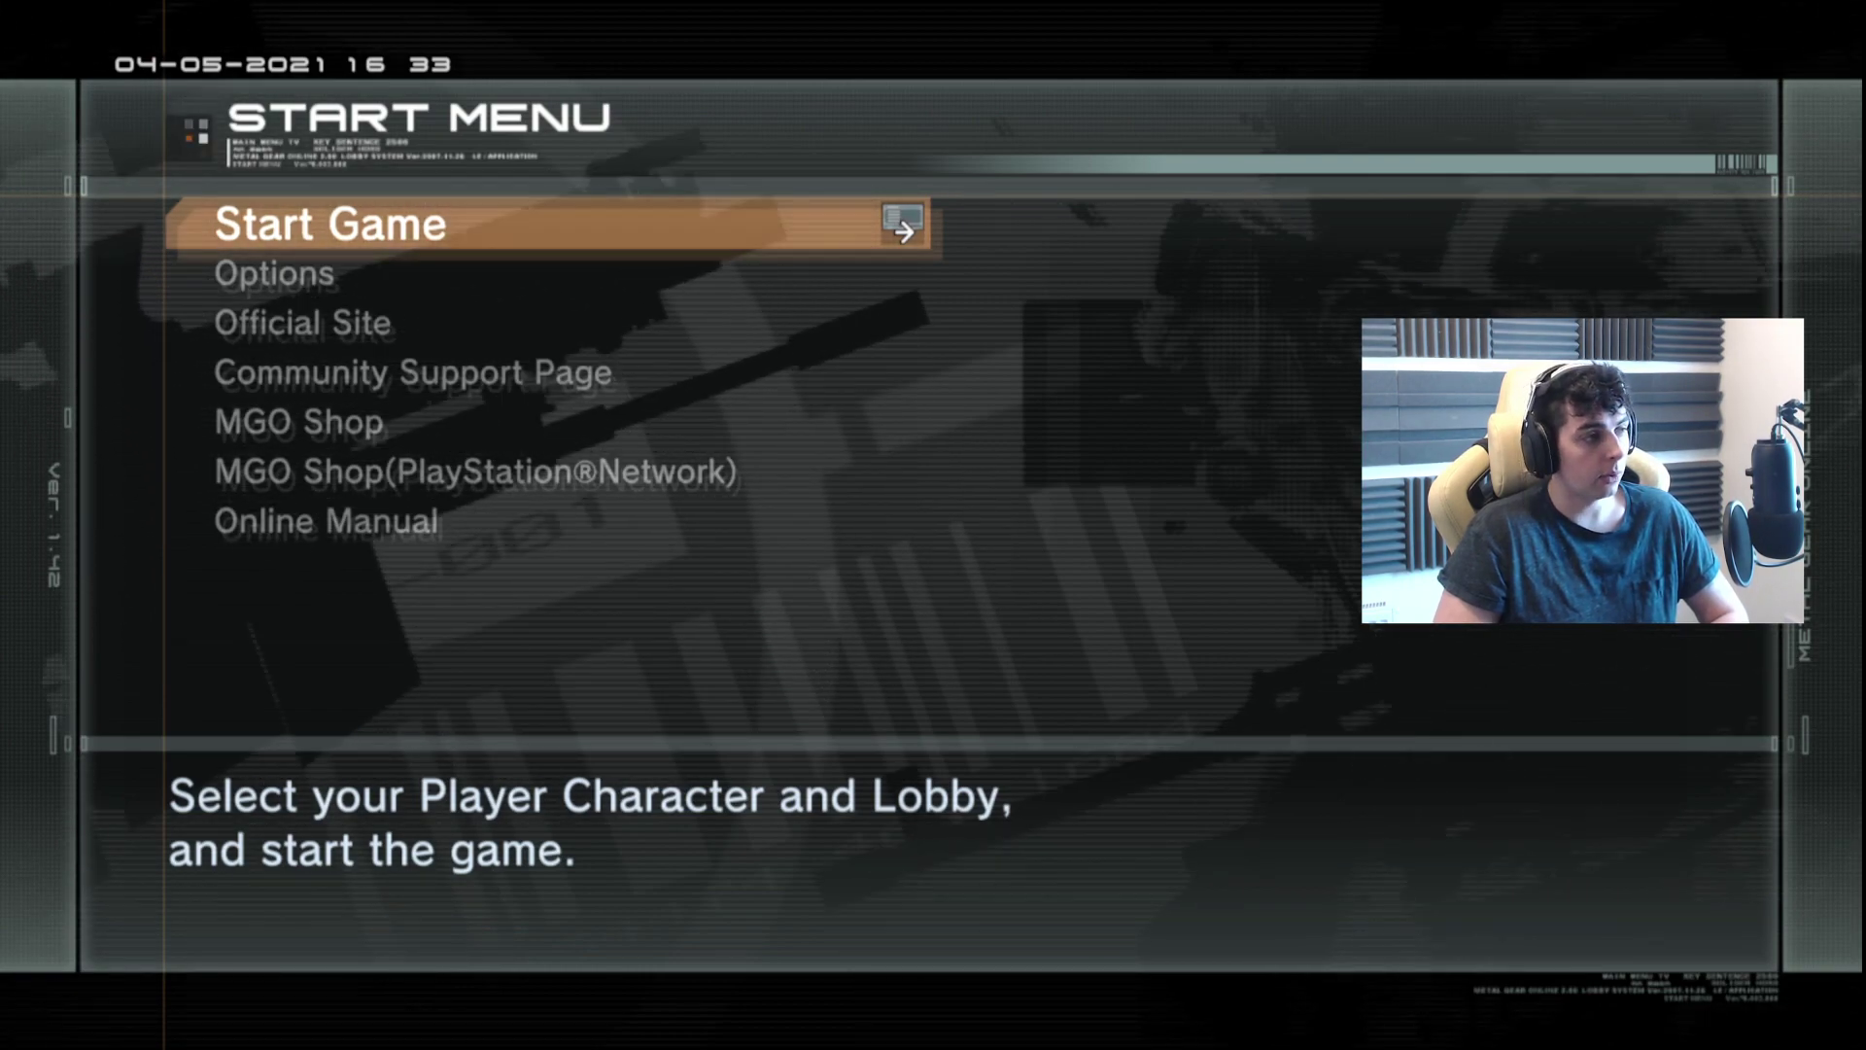
pyautogui.press('Return')
pyautogui.press('Return')
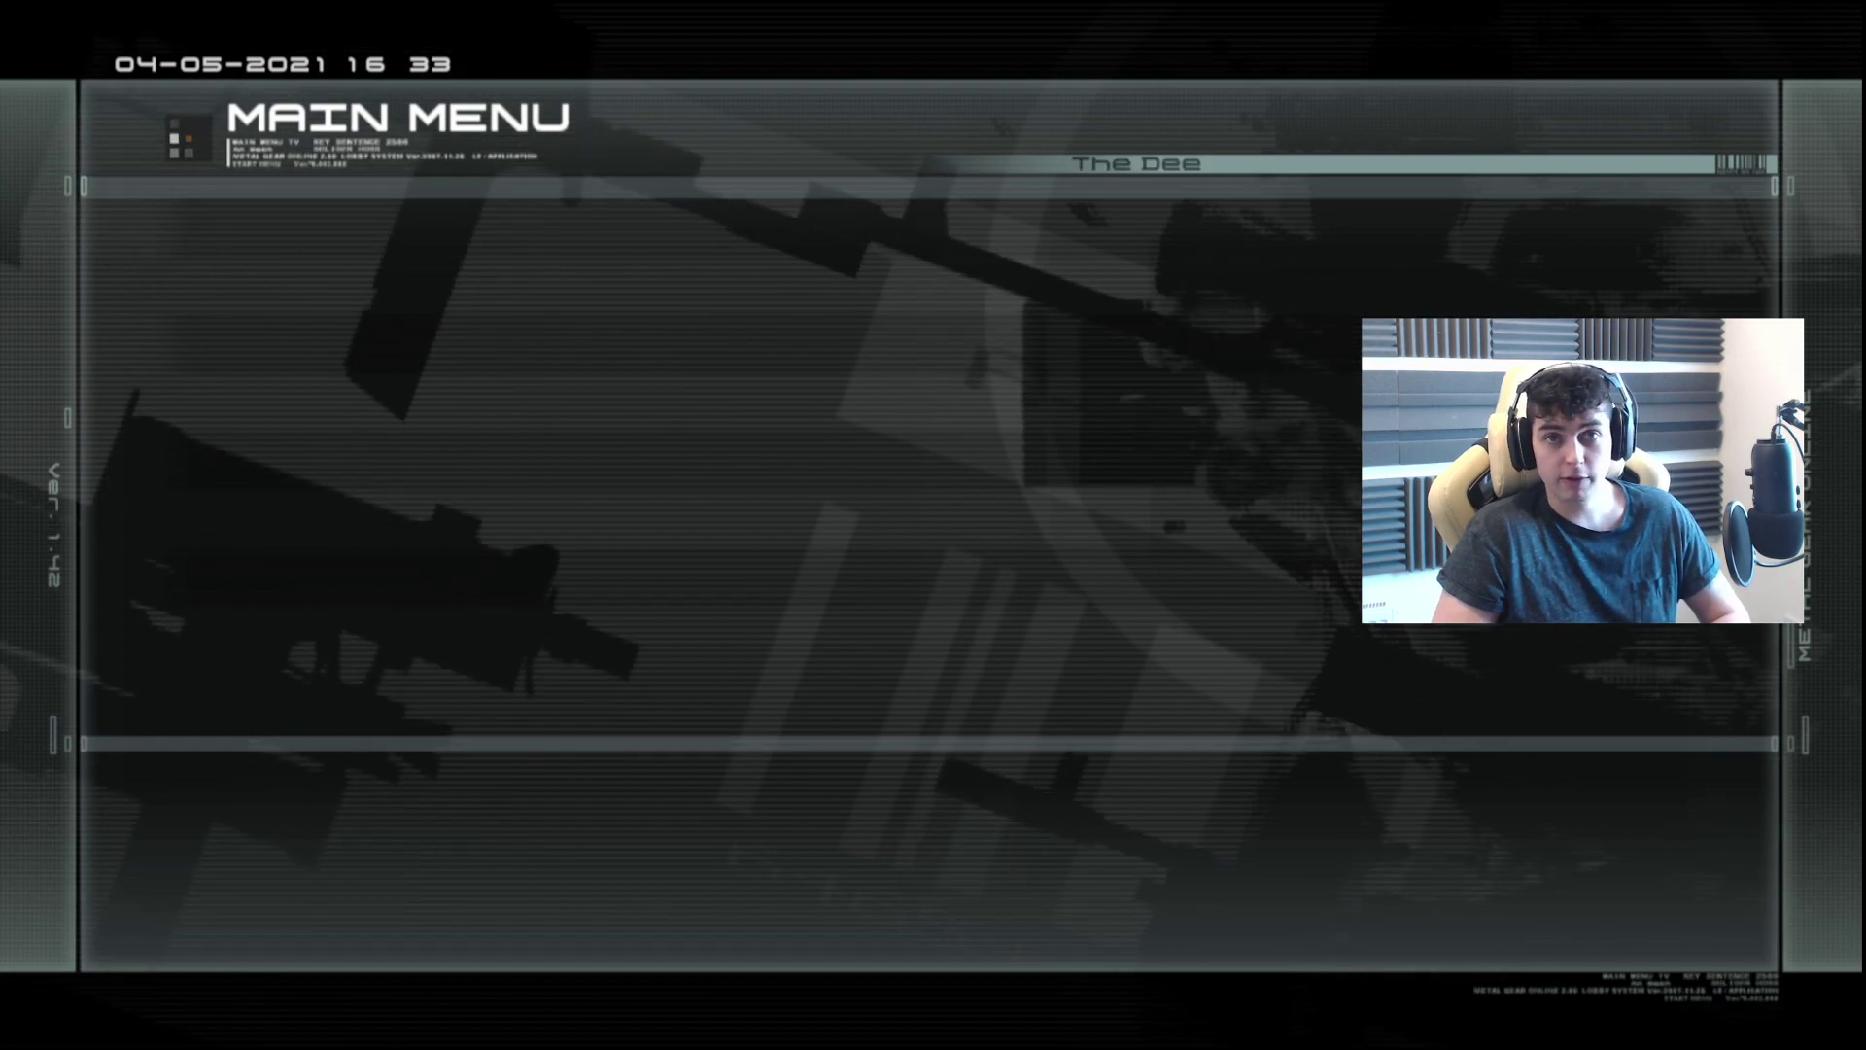
# Step: Pick the Training lobby and start Solo Training under the Blood Bath training rule
pyautogui.press('Return')
pyautogui.press('Down')
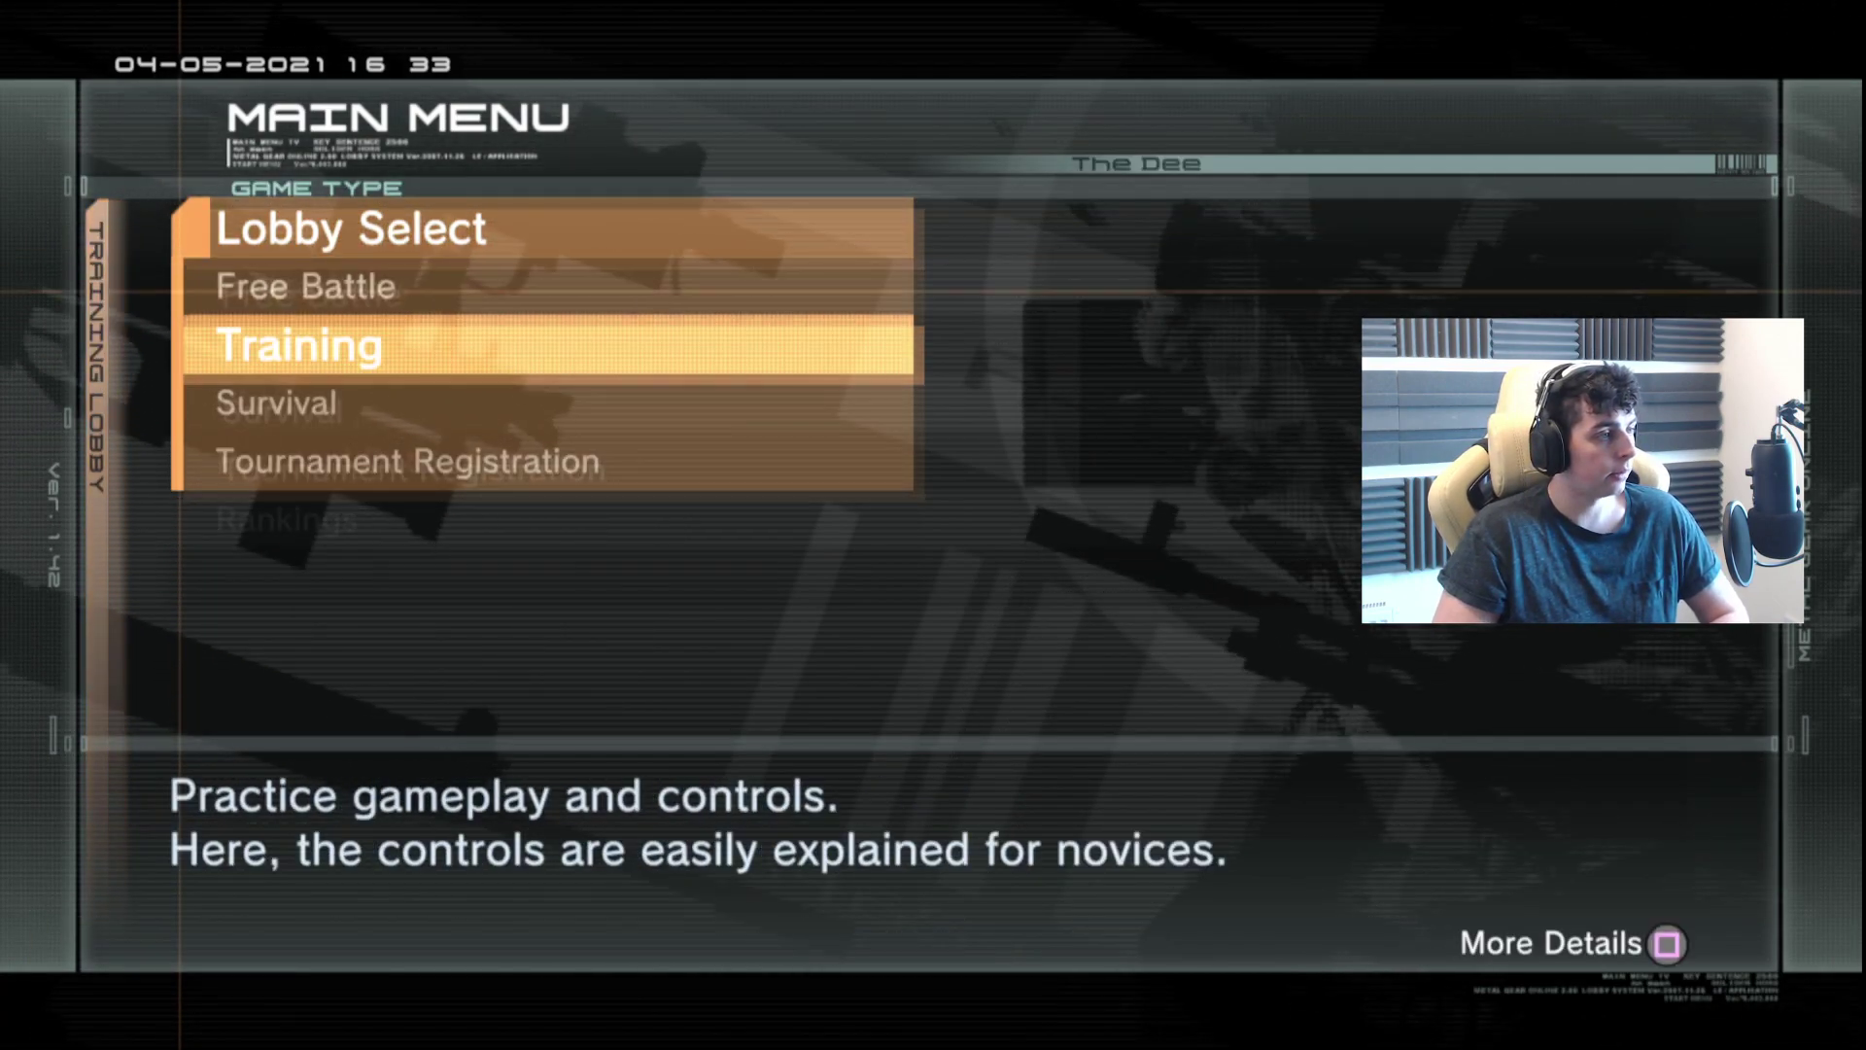
pyautogui.press('Return')
pyautogui.press('Return')
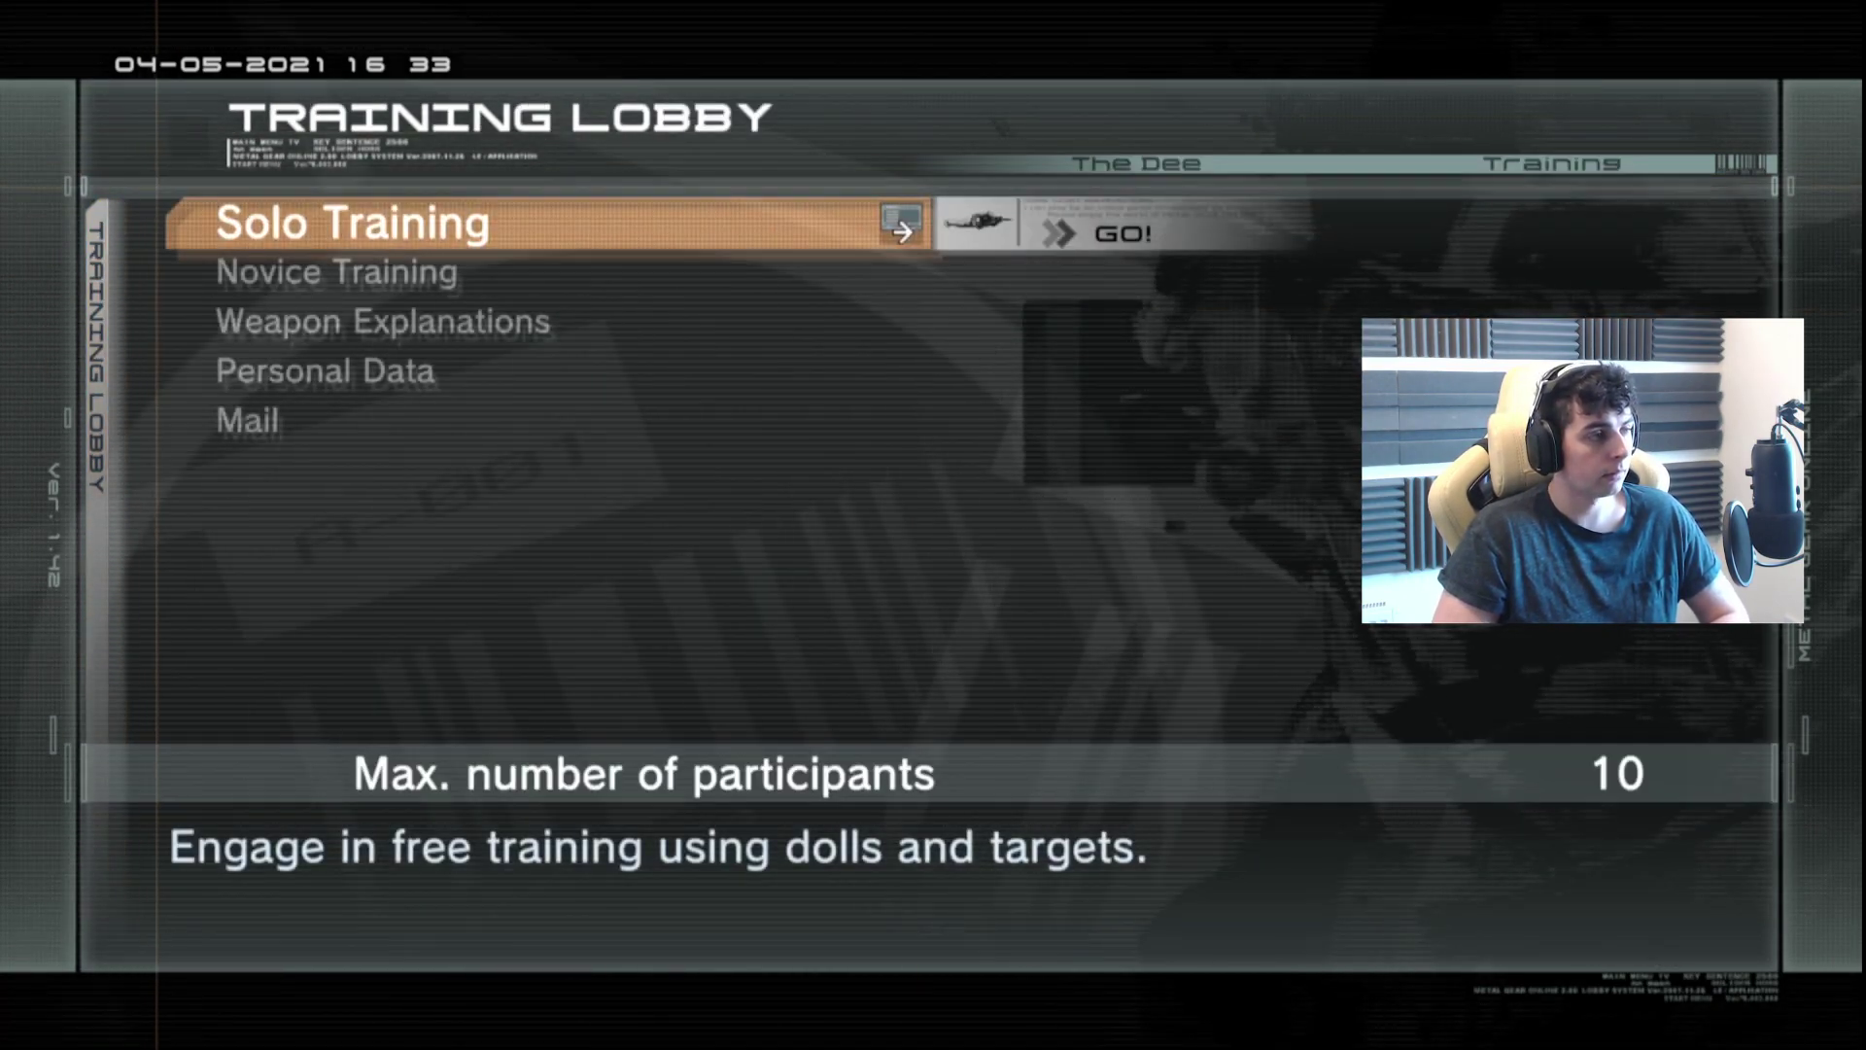
pyautogui.press('Return')
pyautogui.press('Down')
pyautogui.press('Return')
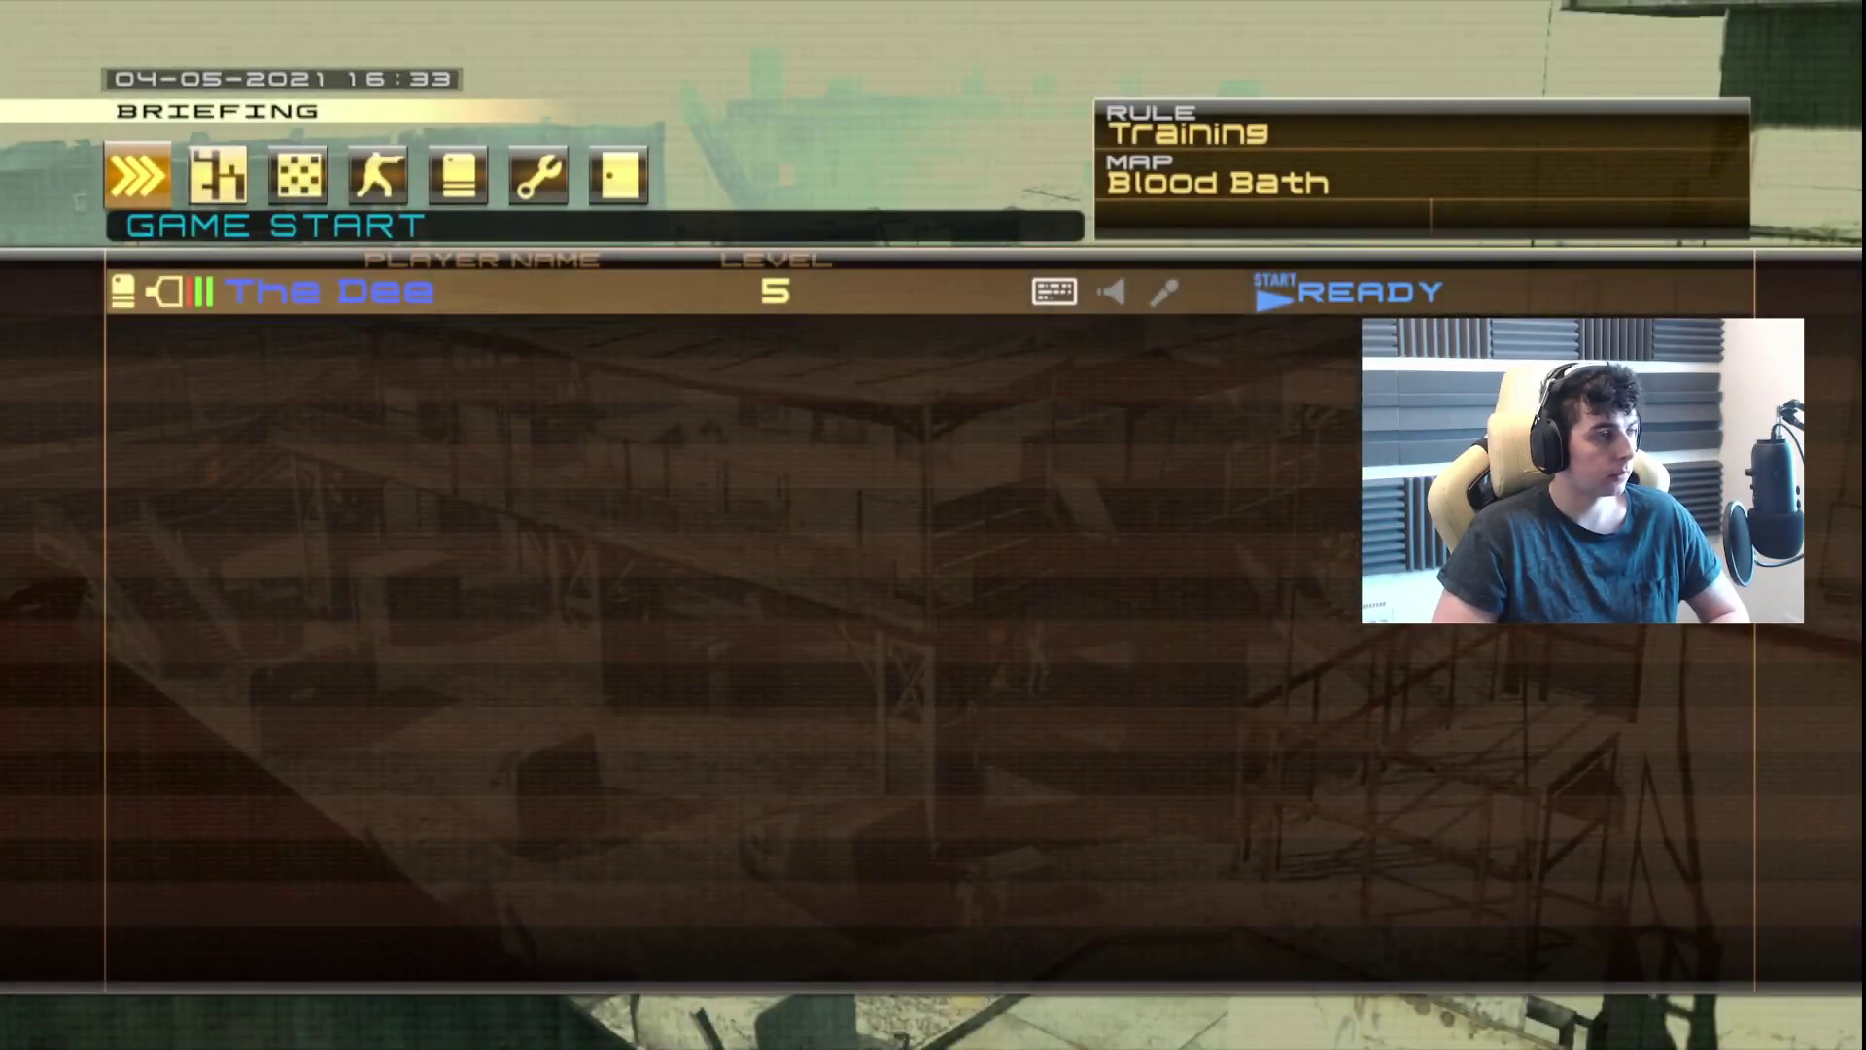
# Step: Equip the M4 CUSTOM with a suppressor and begin the training match
pyautogui.press('Return')
pyautogui.press('Right')
pyautogui.press('Right')
pyautogui.press('Right')
pyautogui.press('Right')
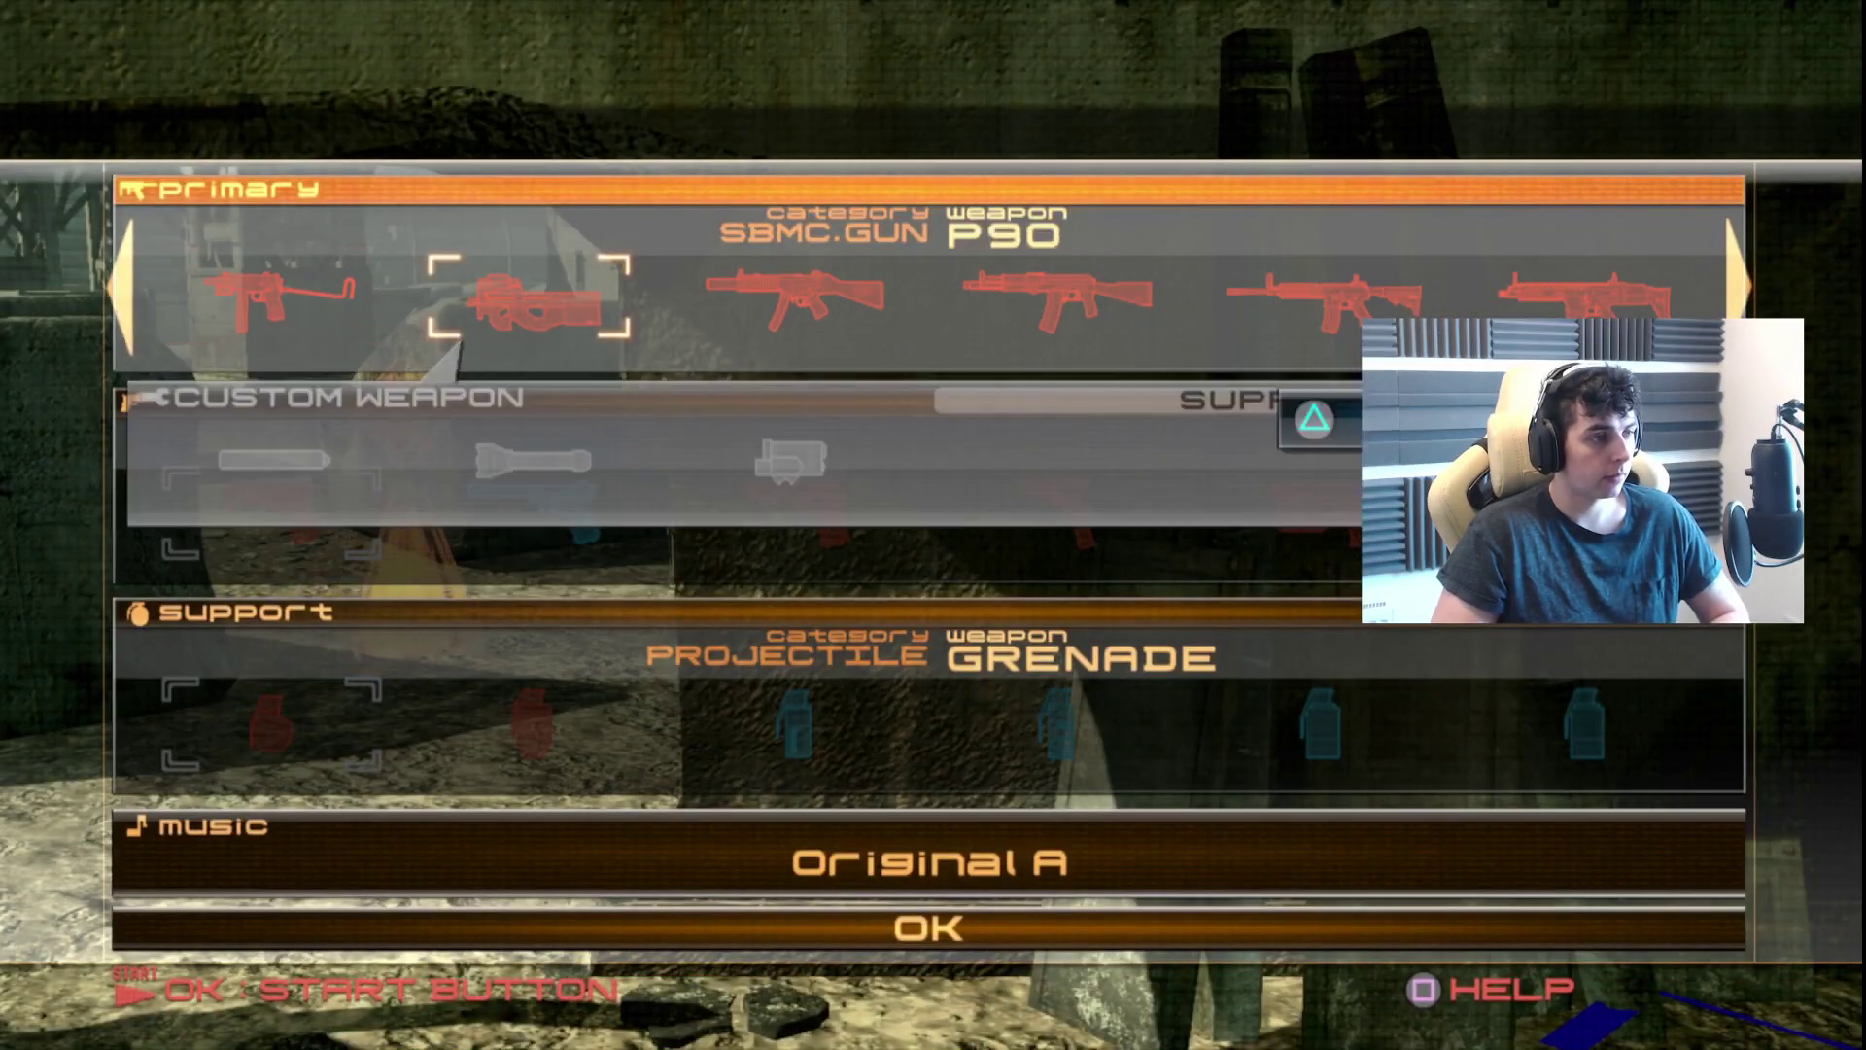
pyautogui.press('Return')
pyautogui.press('Return')
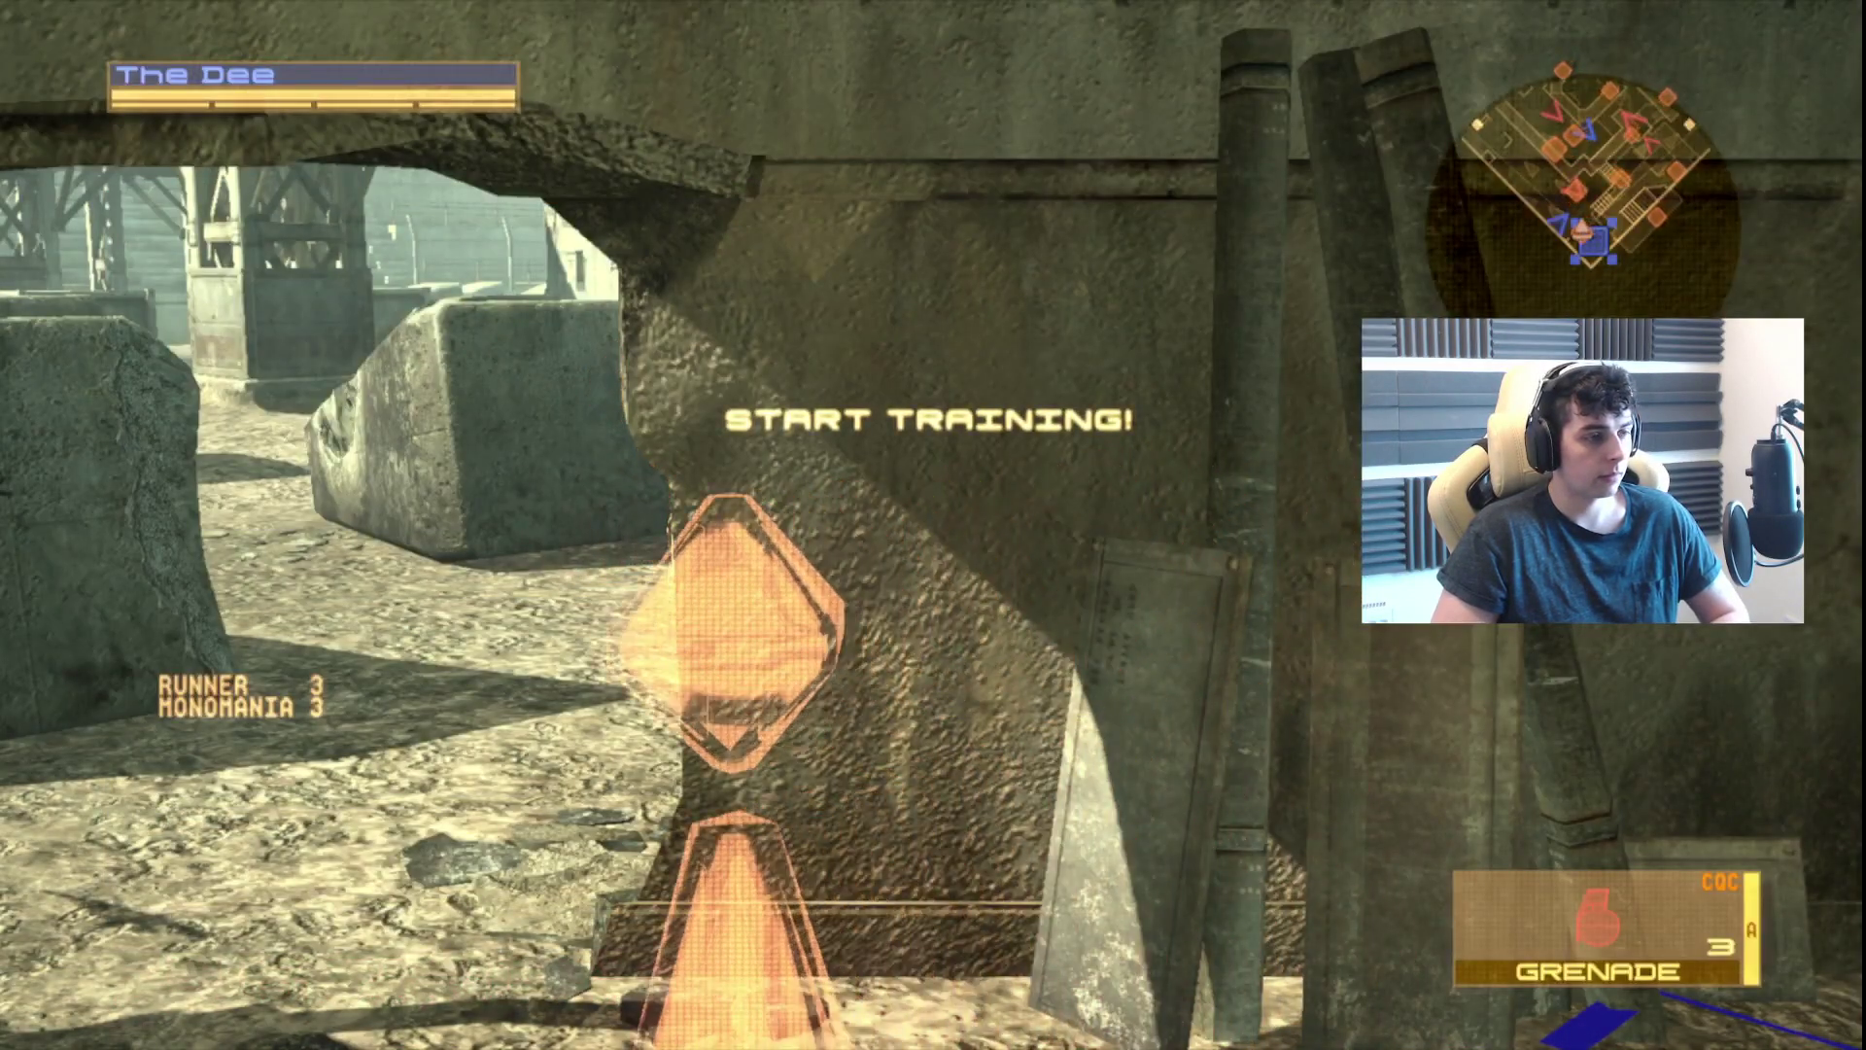